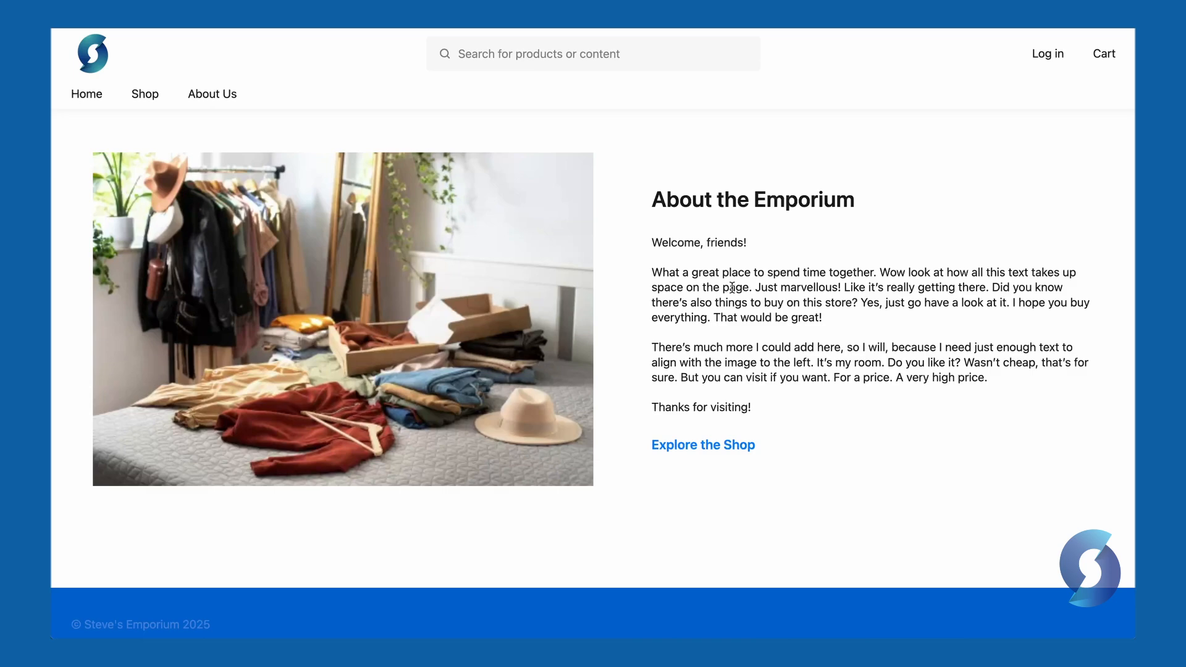
# After viewing About Us on the storefront, open the store's Contact page
pyautogui.click(217, 123)
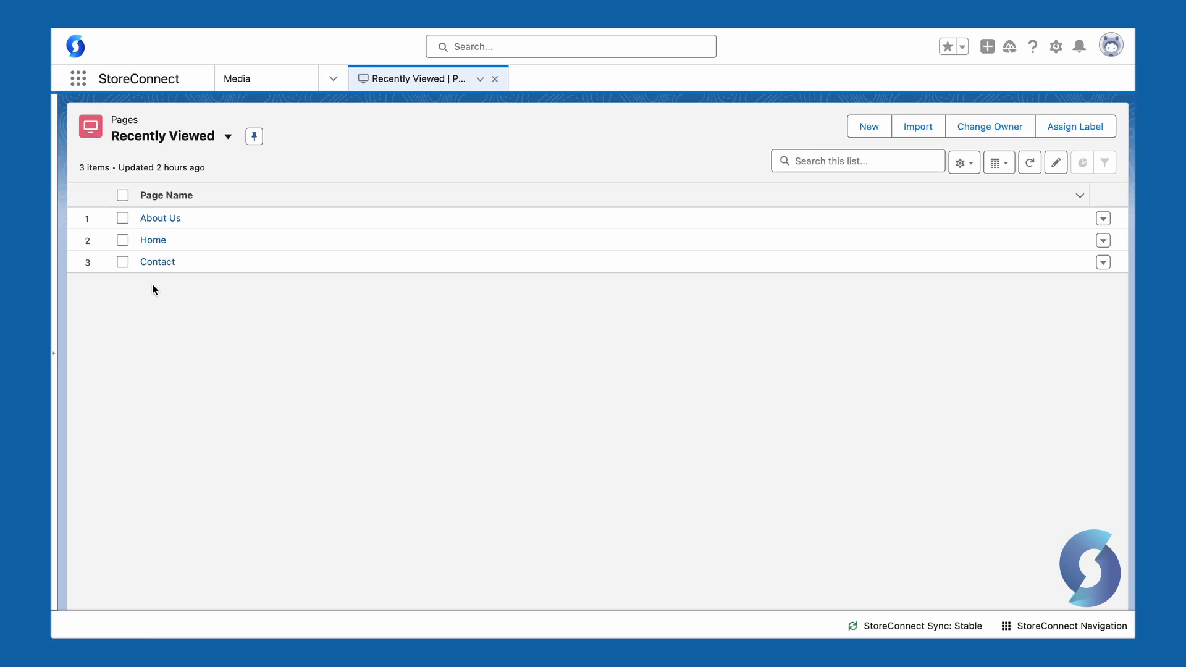
# Open the Home page record and scroll through its details and related content blocks
pyautogui.click(152, 241)
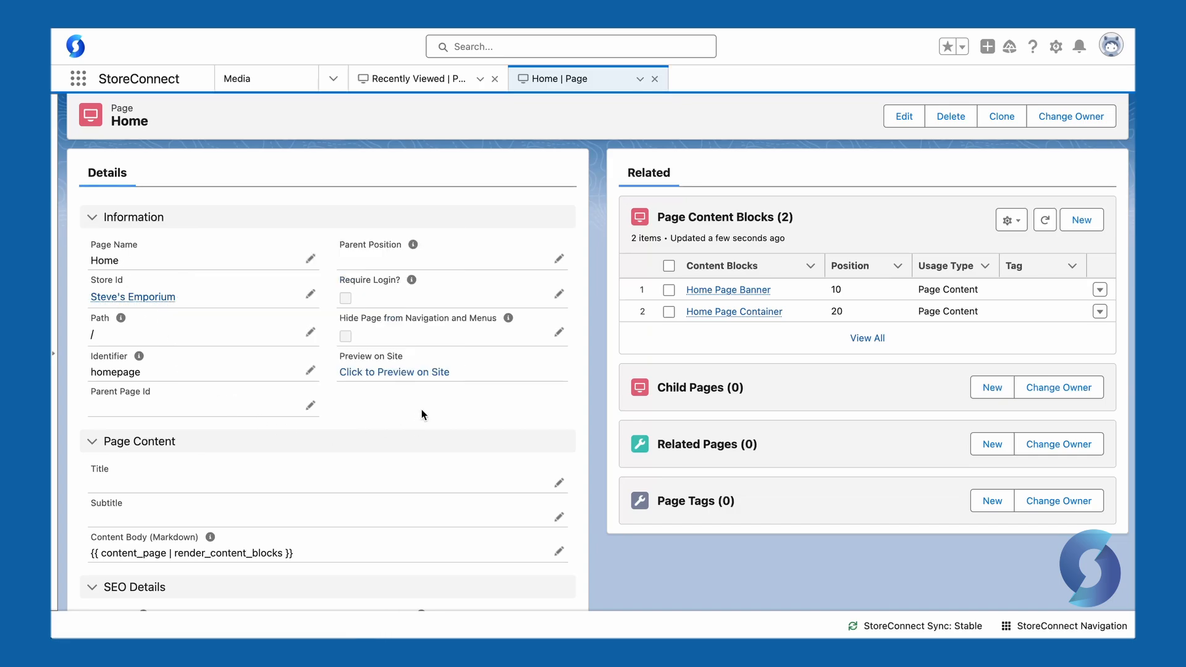
pyautogui.scroll(-3, 421, 409)
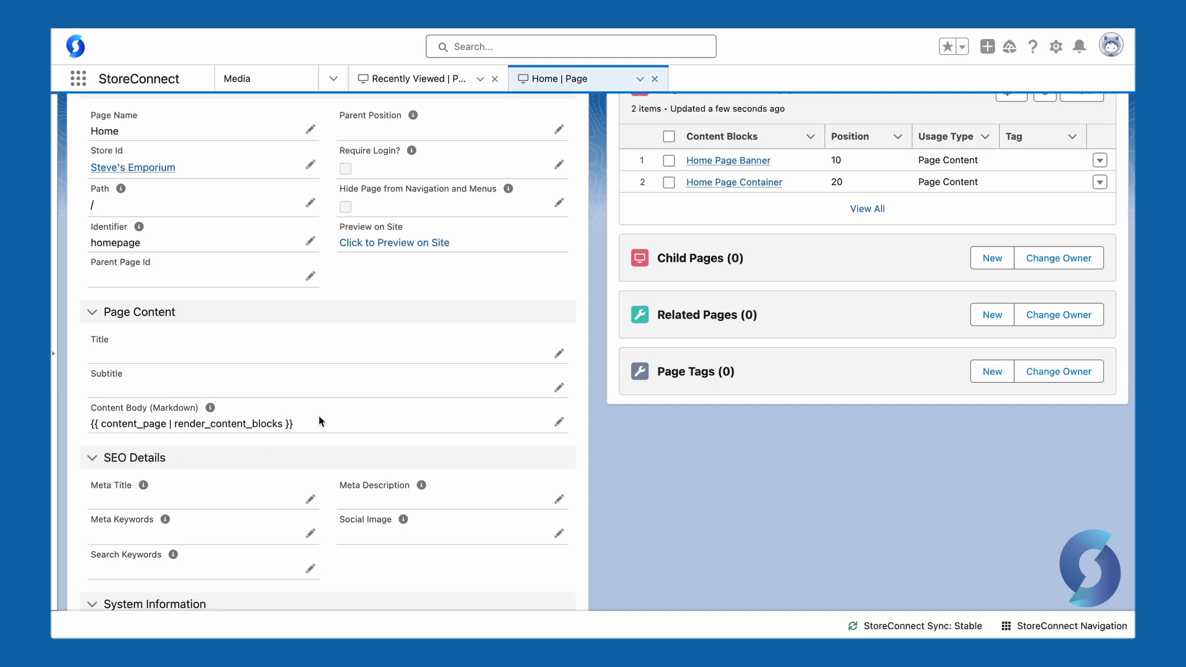
pyautogui.scroll(3, 595, 273)
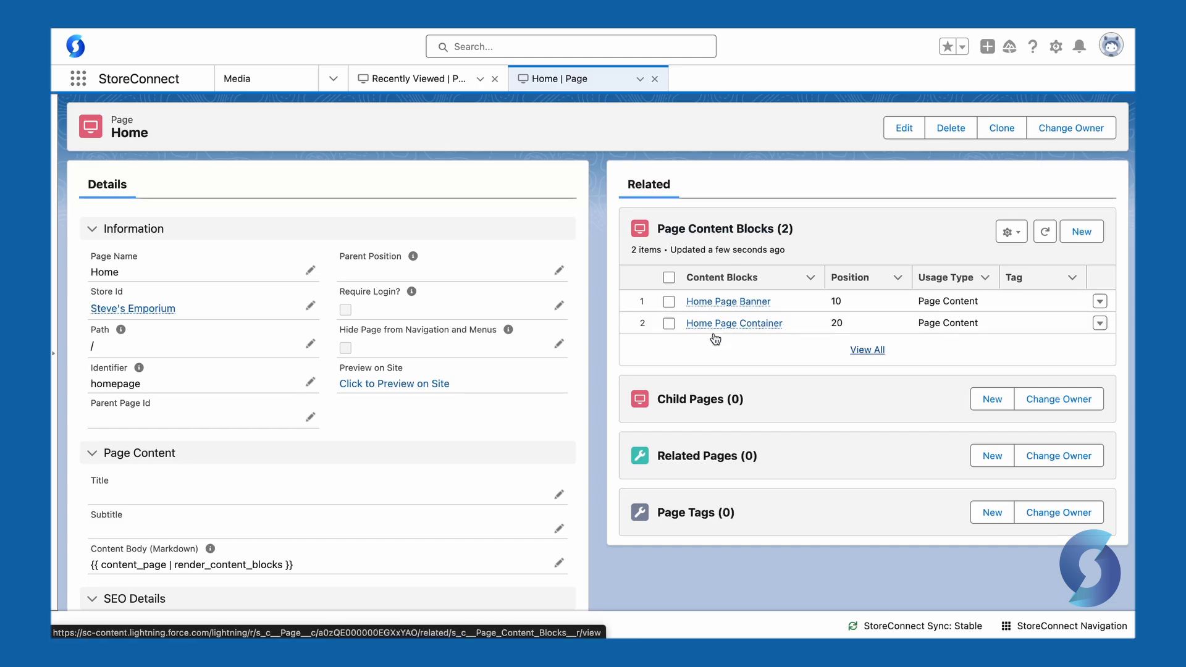
# Open the Home Page Banner content block, which uses the homebanner identifier
pyautogui.moveTo(718, 307)
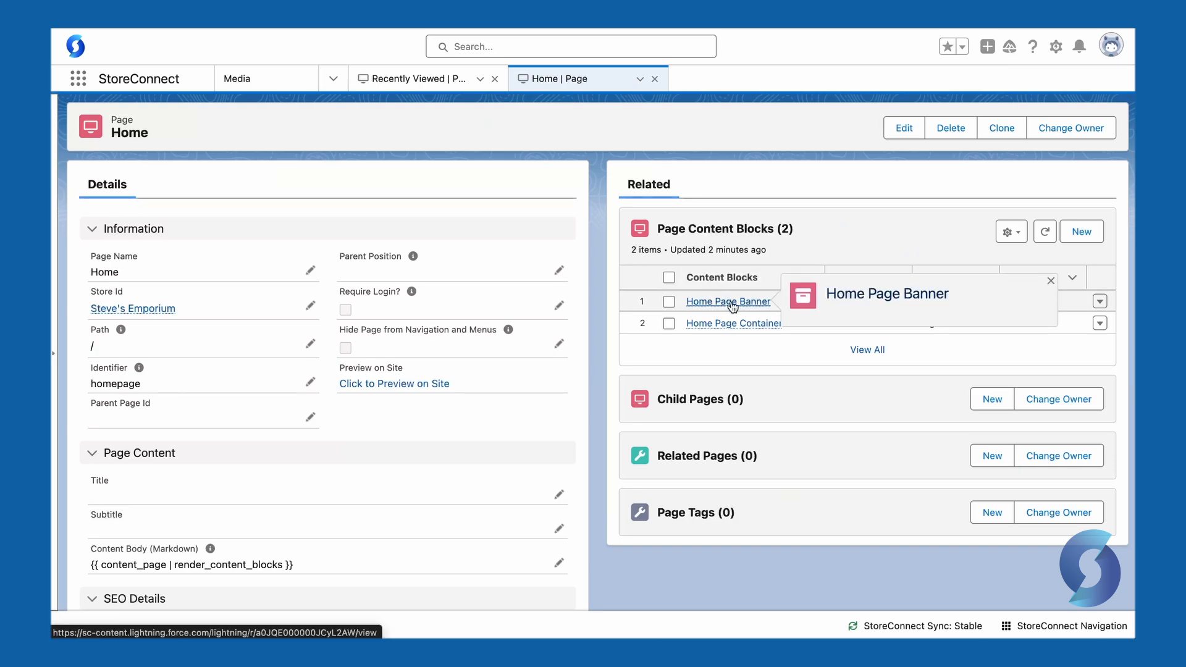
pyautogui.click(721, 304)
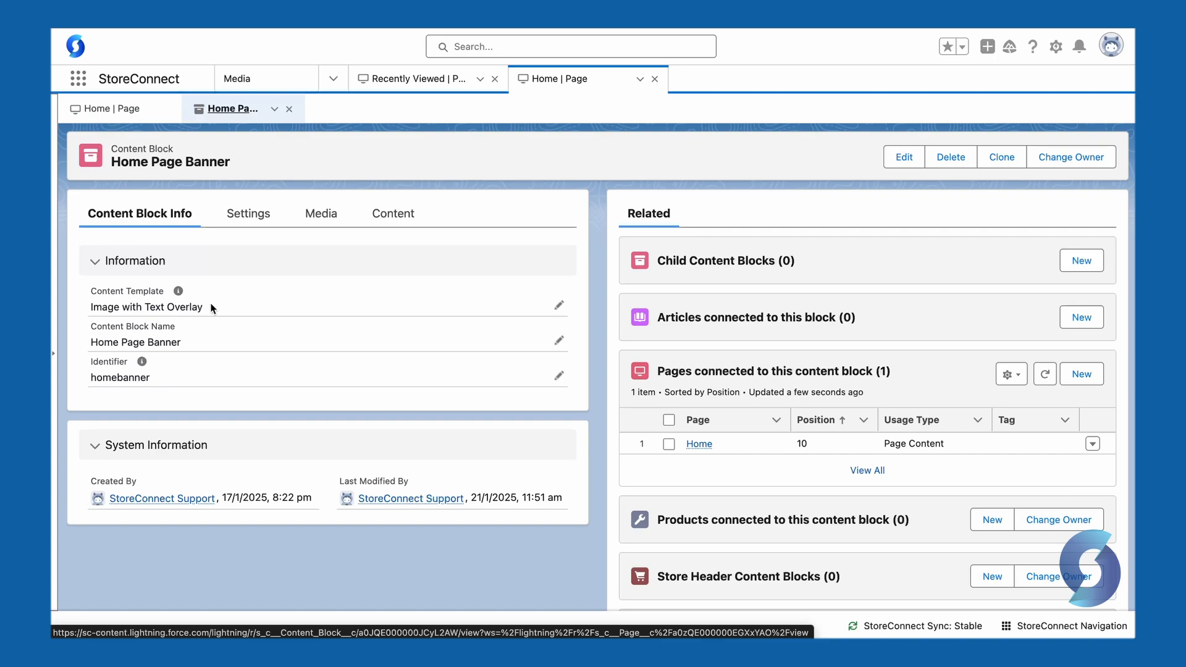
# Review the banner's template options, keep Image with Text Overlay, and view its Settings
pyautogui.click(560, 309)
pyautogui.click(498, 319)
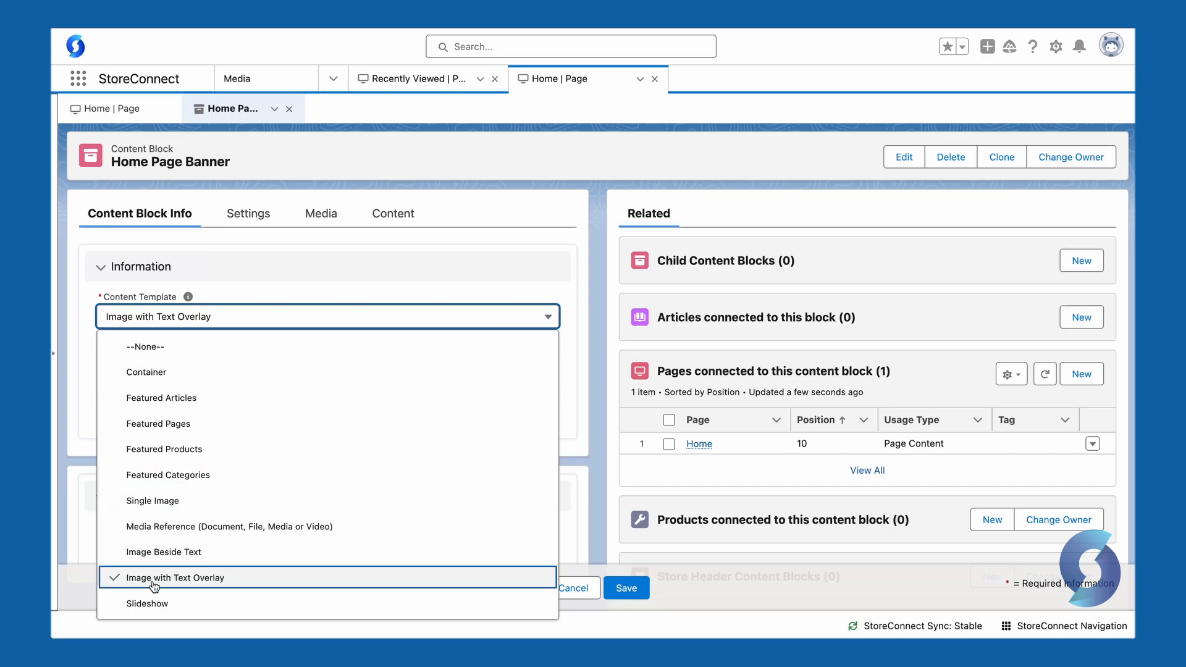
pyautogui.click(186, 581)
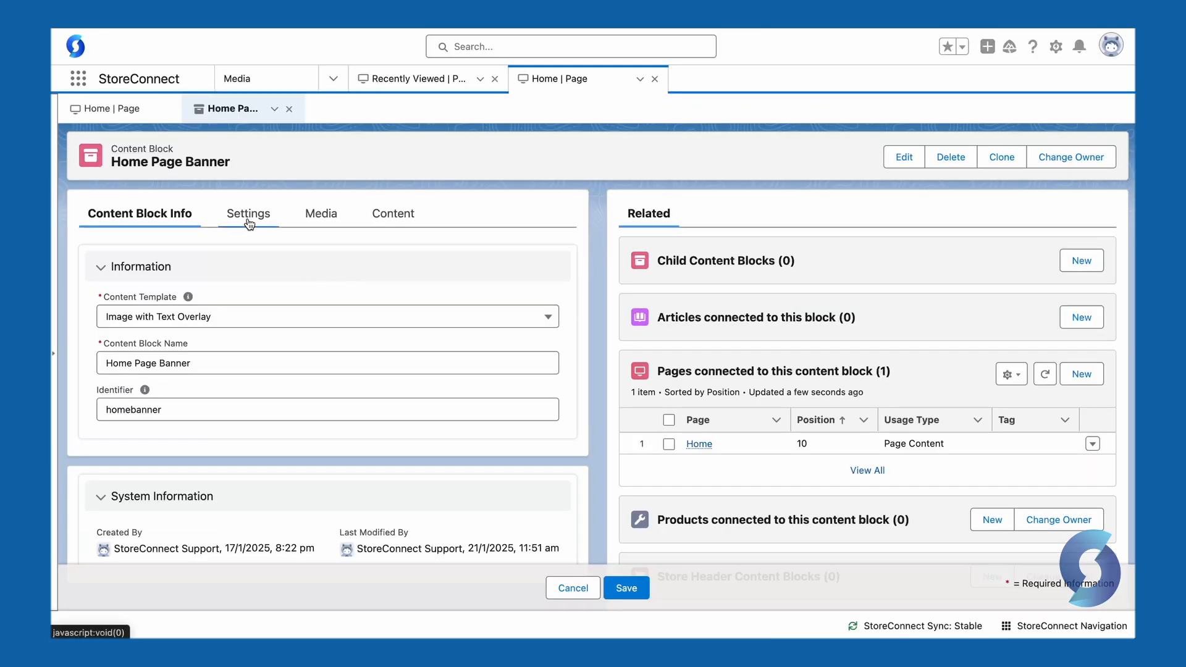
pyautogui.click(248, 222)
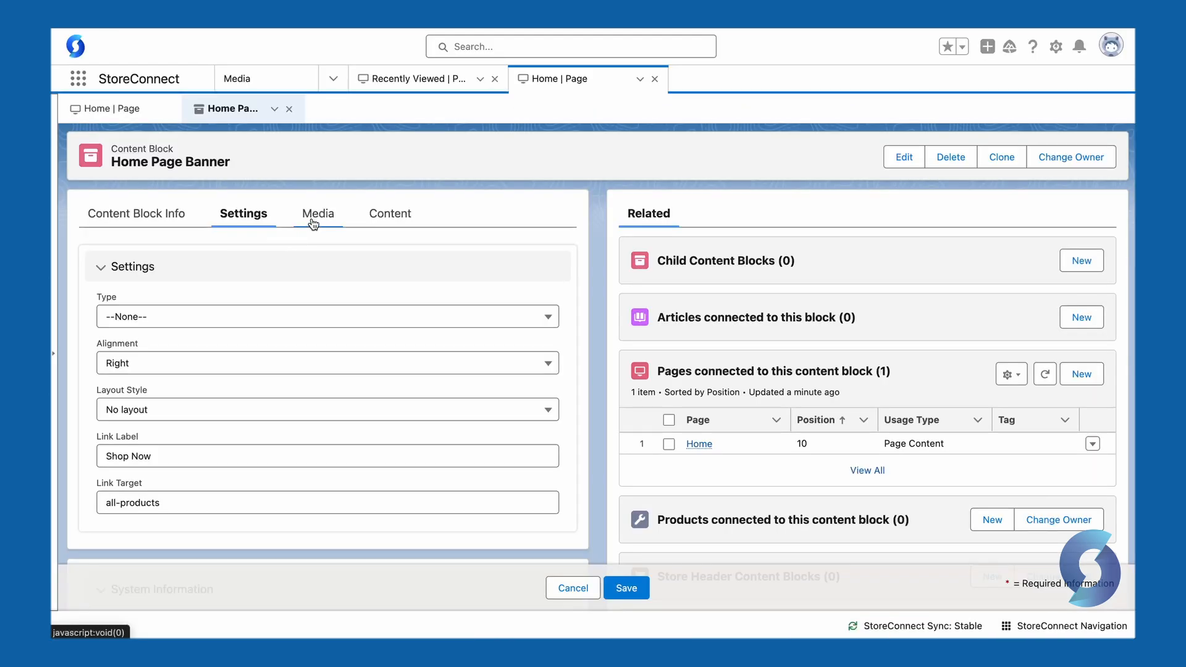
# Check the banner block's Media, confirming the Home Banner image is attached
pyautogui.click(313, 221)
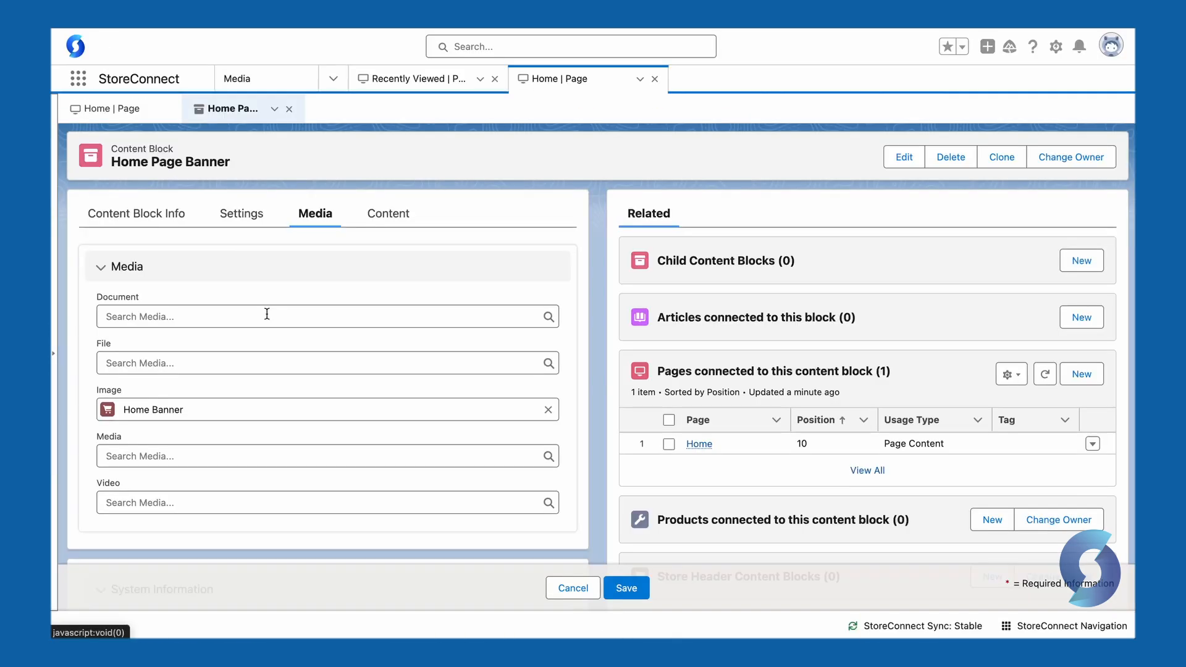
# Review the banner's store-name title and subtitle, then return to the Home page record
pyautogui.click(381, 222)
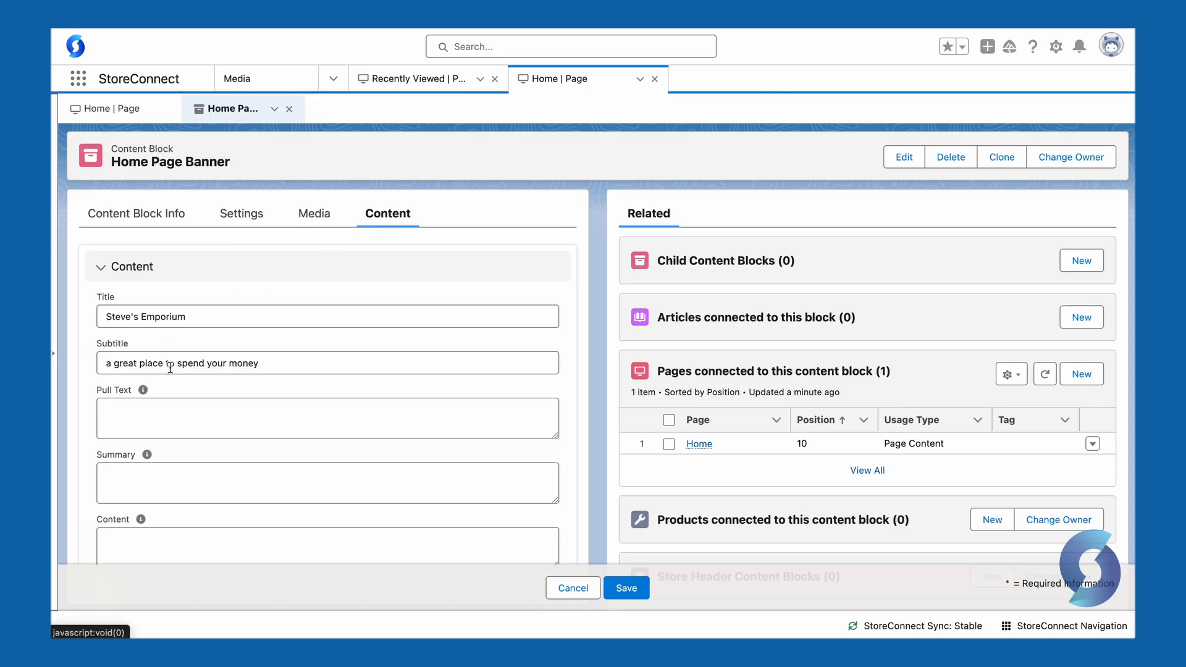
pyautogui.scroll(-2, 168, 346)
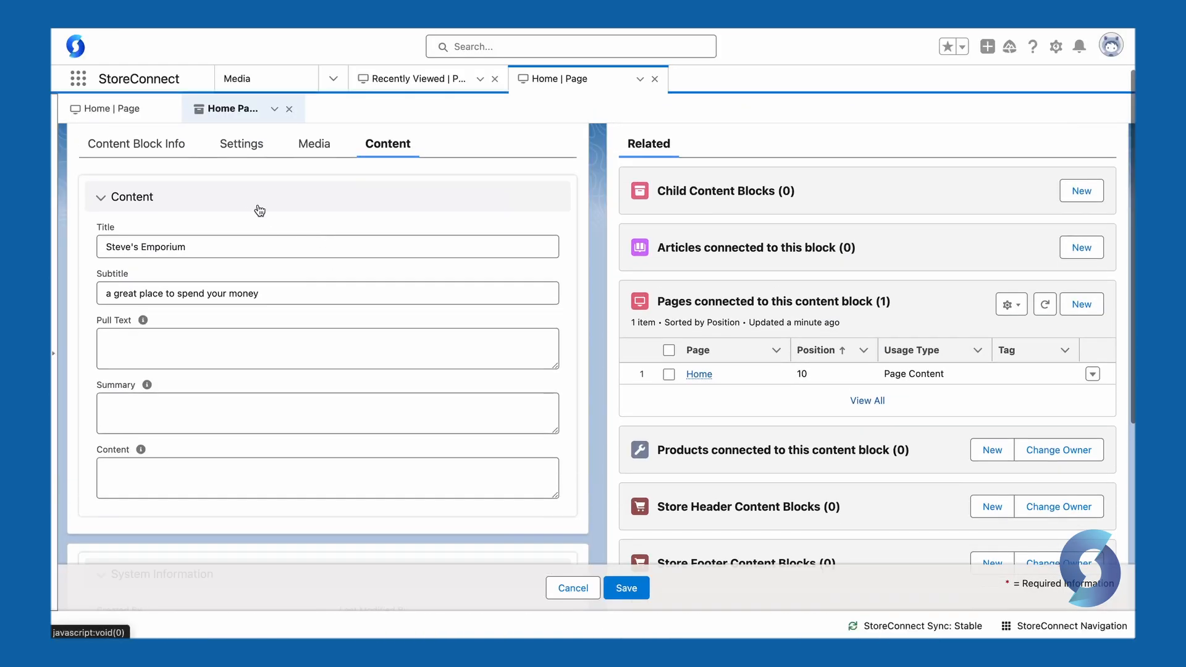
pyautogui.scroll(2, 261, 210)
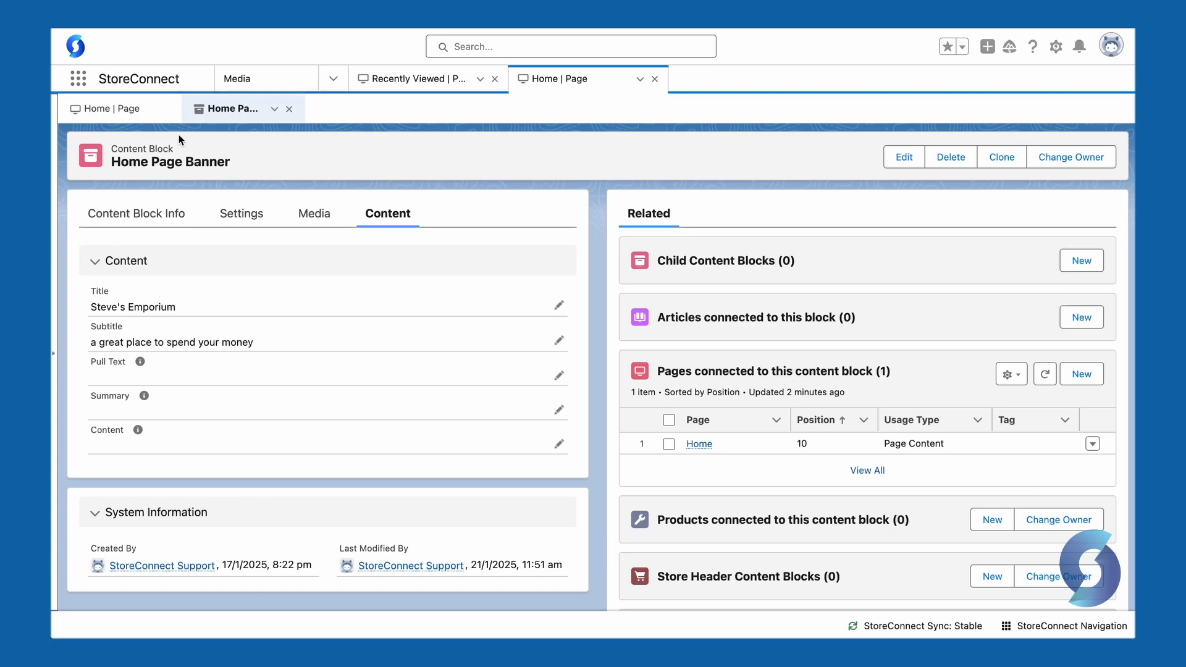
pyautogui.click(125, 111)
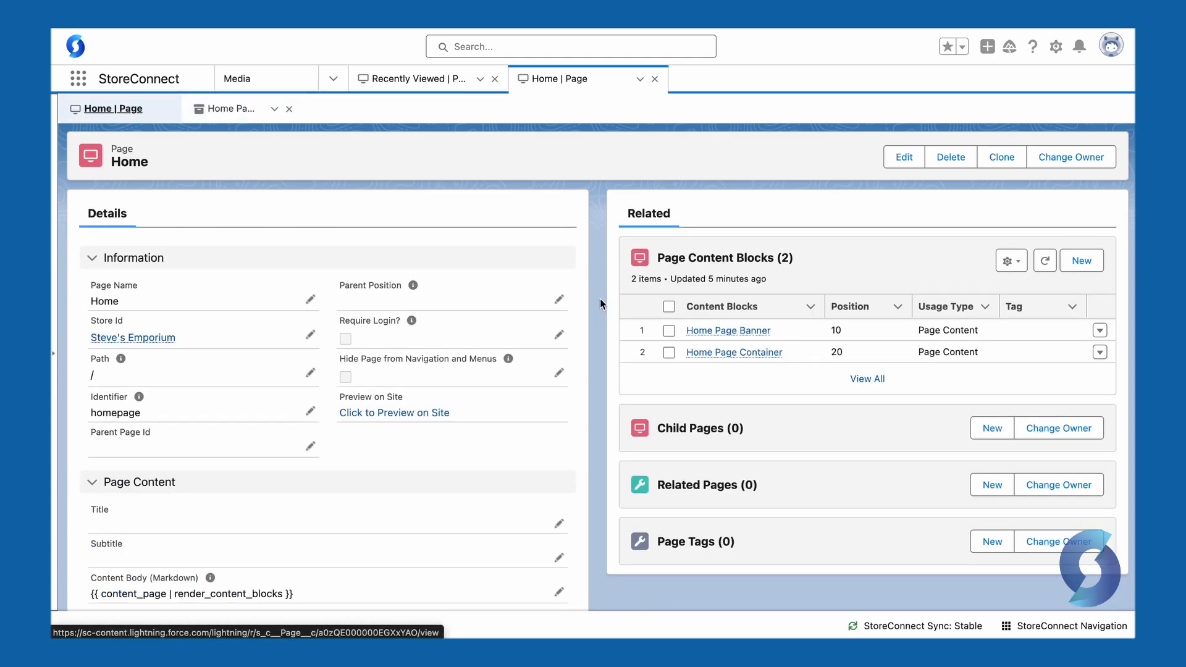
# Inspect the Home Page Container block: Container template, empty media and content, child Home Page Products
pyautogui.click(759, 356)
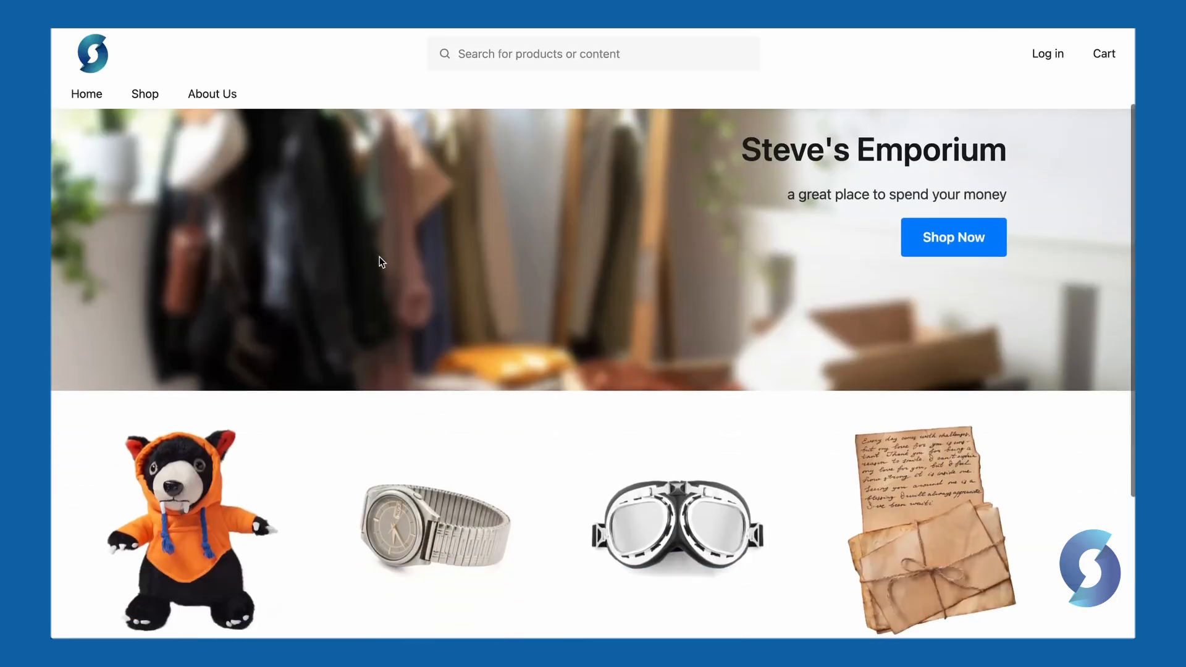
pyautogui.scroll(-3, 380, 259)
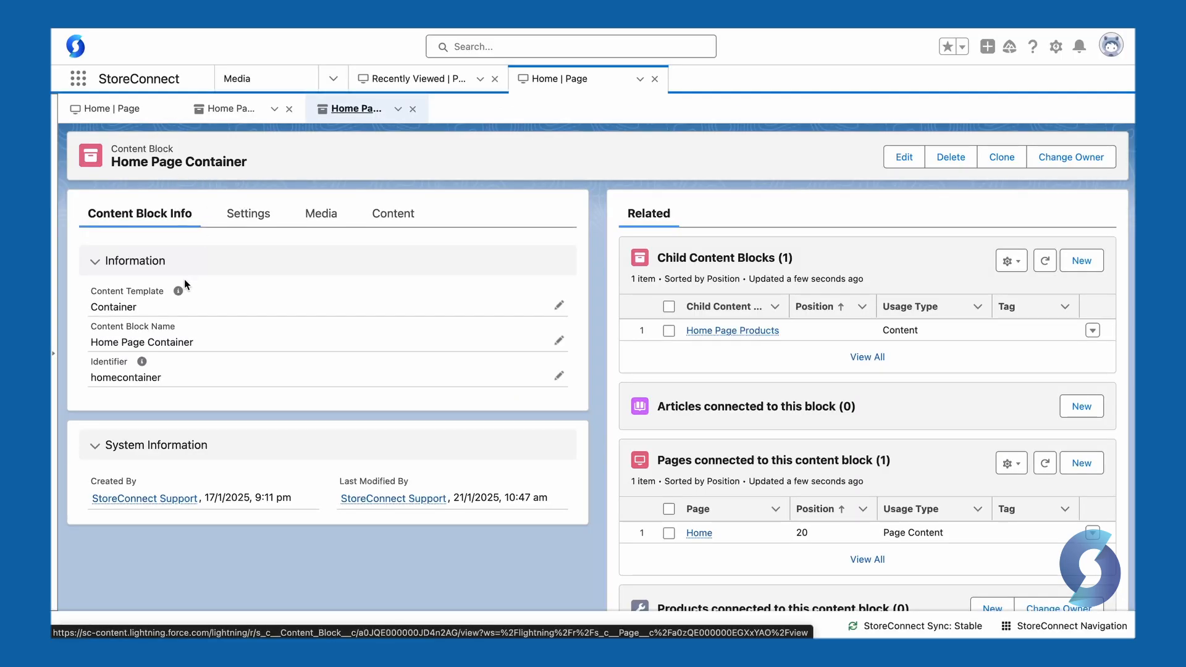
pyautogui.click(558, 305)
pyautogui.click(549, 320)
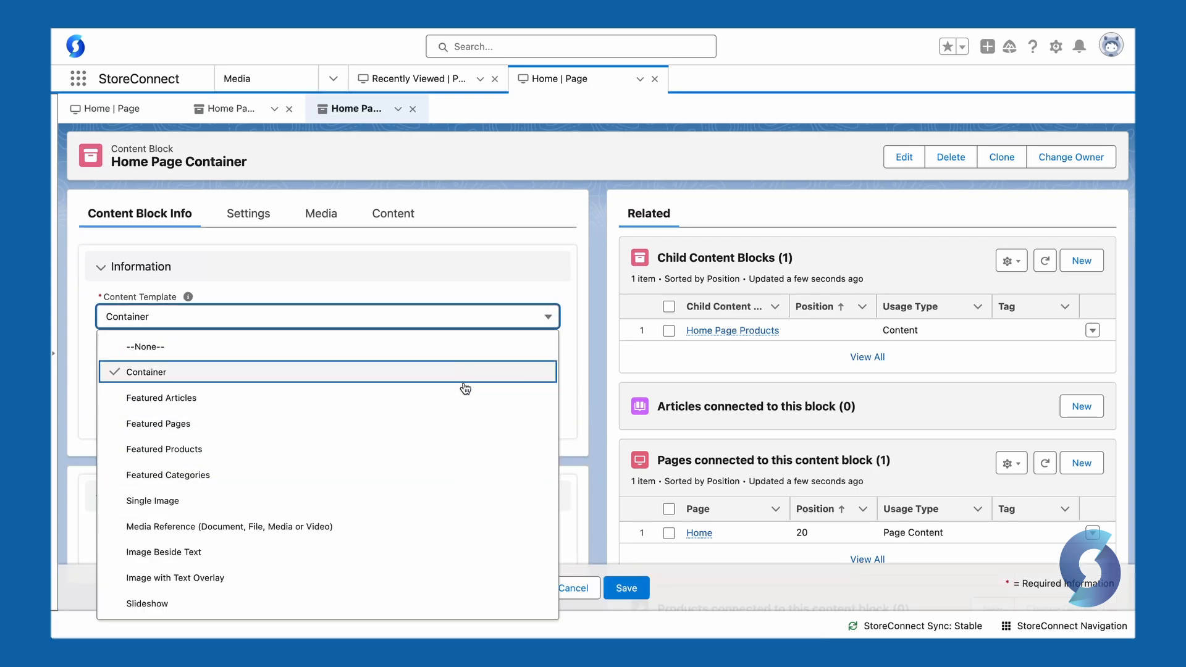
pyautogui.click(247, 213)
pyautogui.click(323, 221)
pyautogui.click(381, 221)
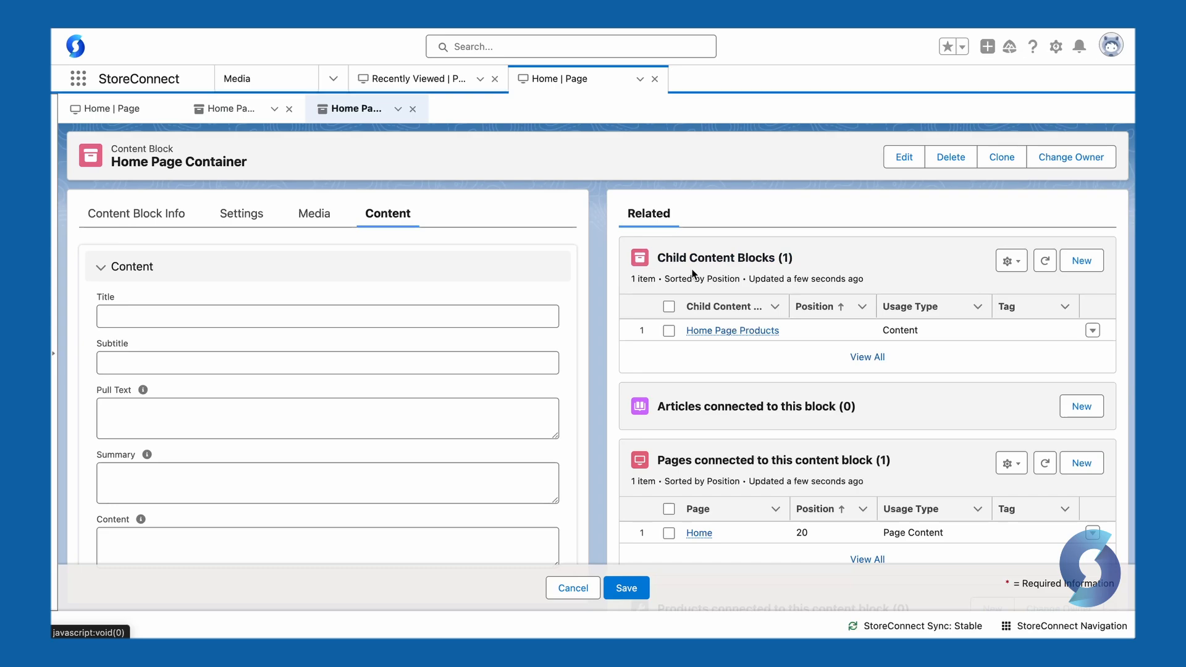
# Review the Home Page Products Featured Products block and its four products on the storefront
pyautogui.click(738, 331)
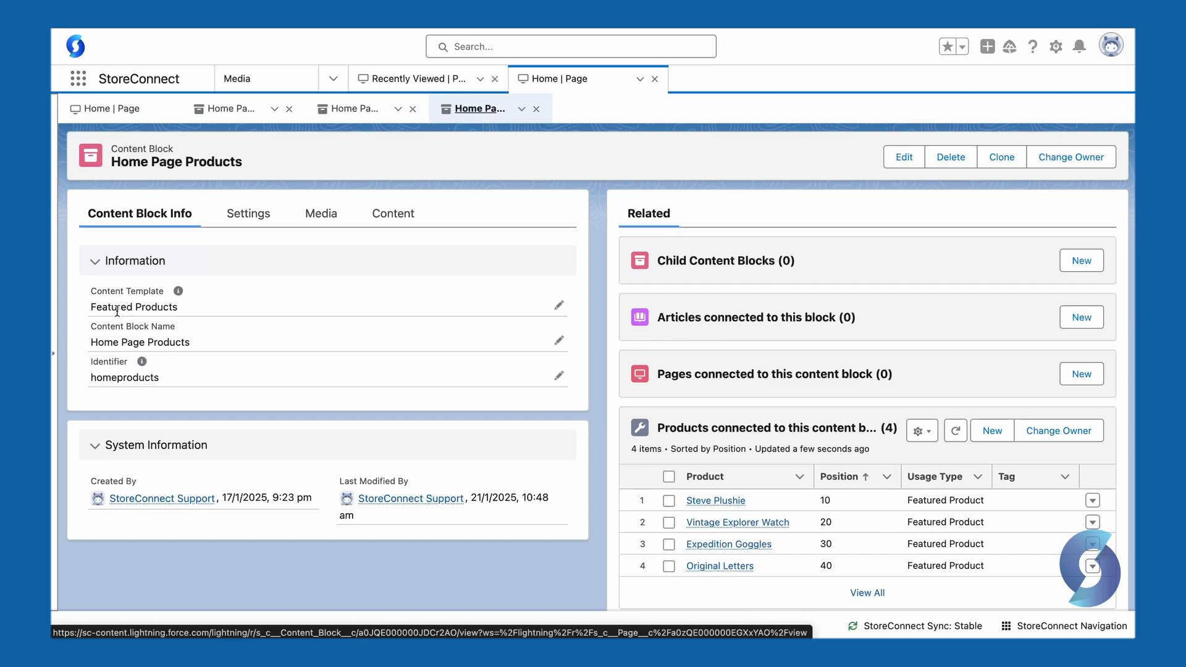
pyautogui.click(318, 214)
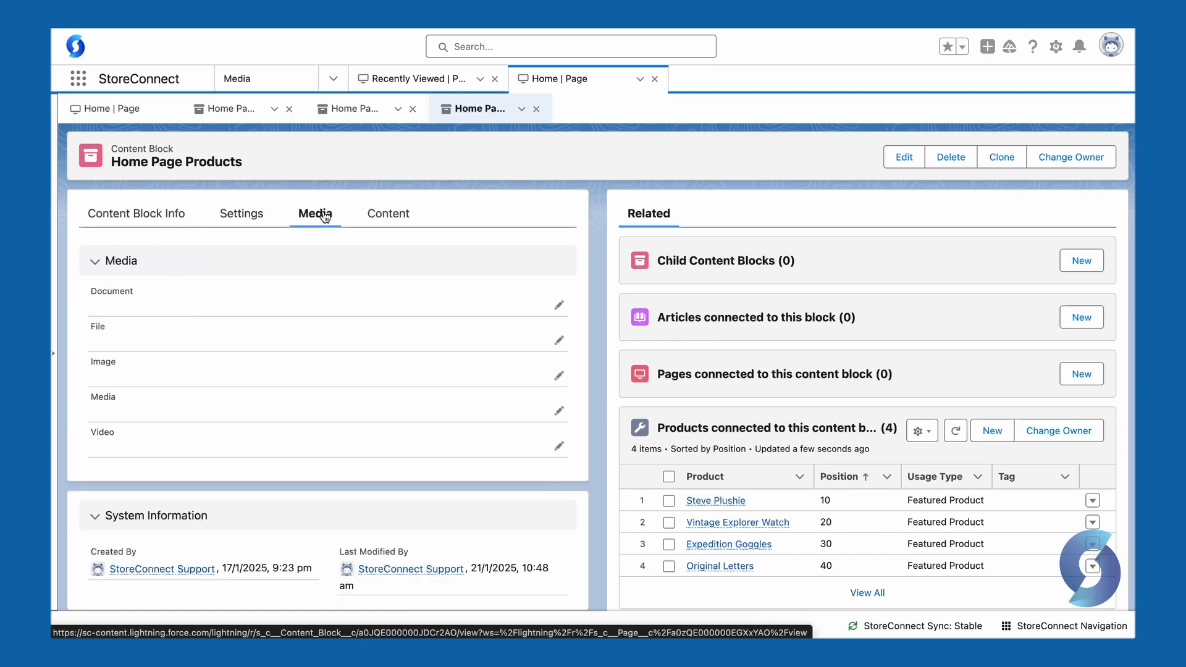
pyautogui.click(391, 214)
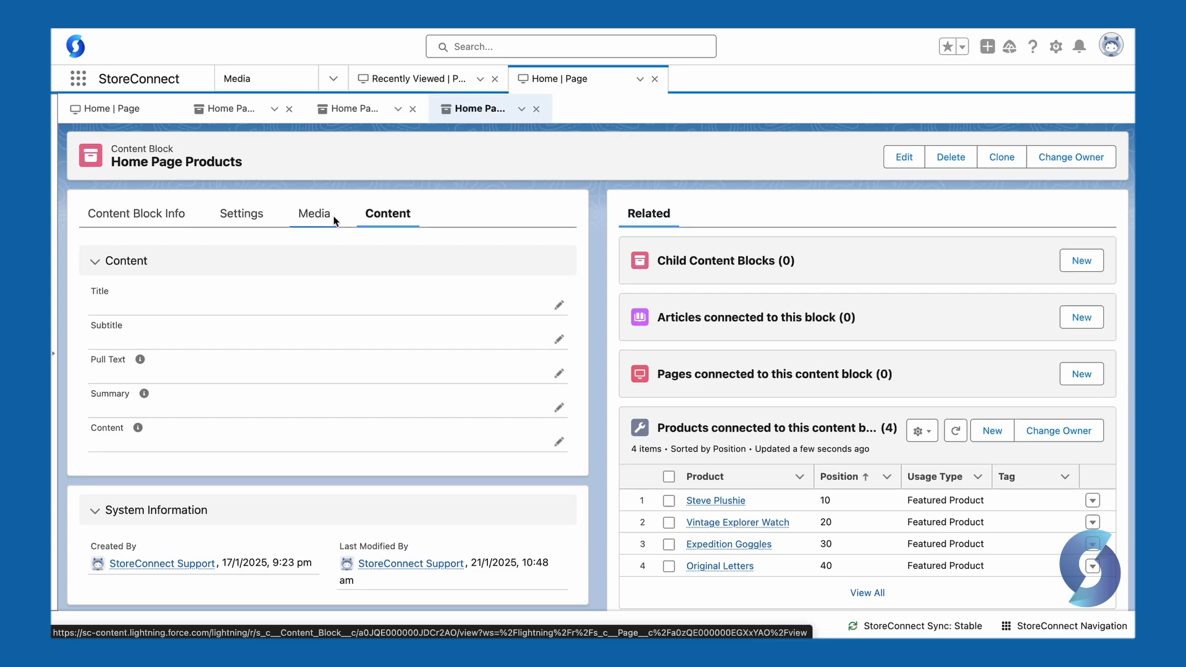
pyautogui.click(135, 215)
pyautogui.scroll(-1, 598, 383)
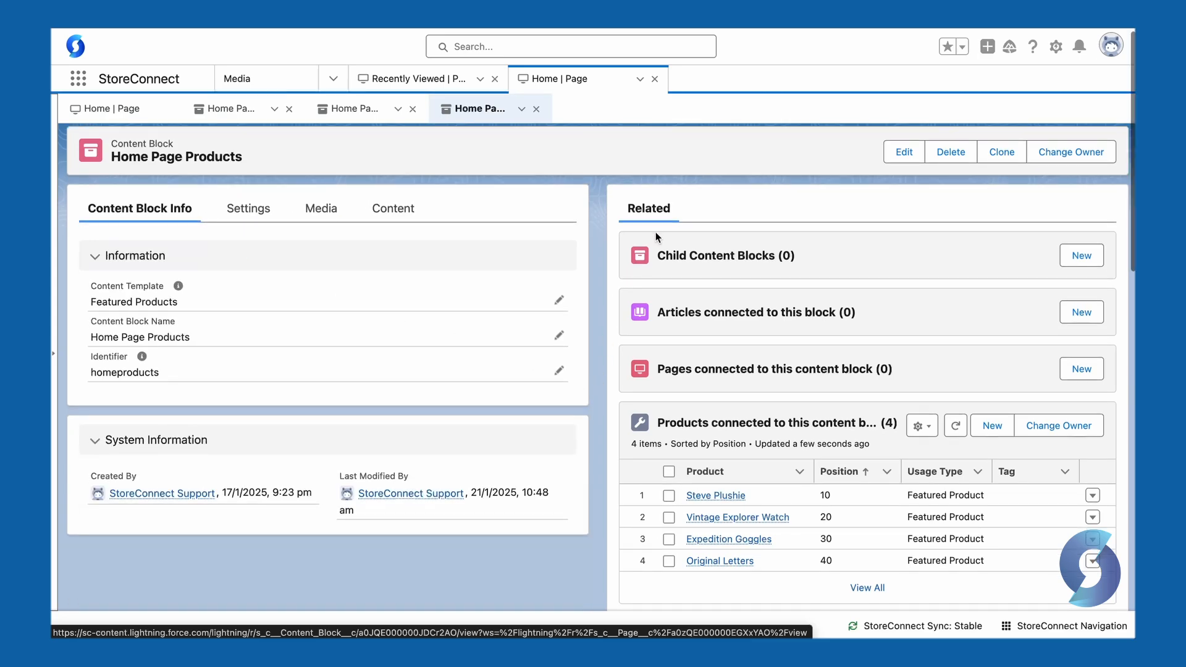
pyautogui.scroll(-2, 602, 341)
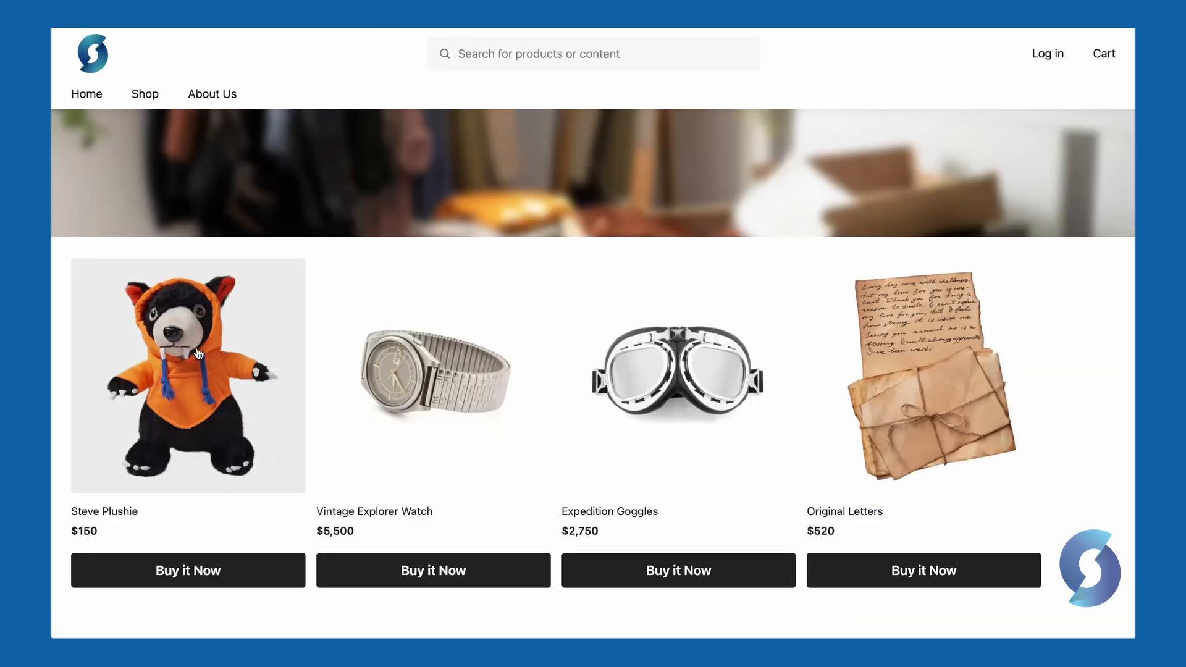
# Open the storefront About Us page with the room image beside the About the Emporium text
pyautogui.scroll(5, 673, 247)
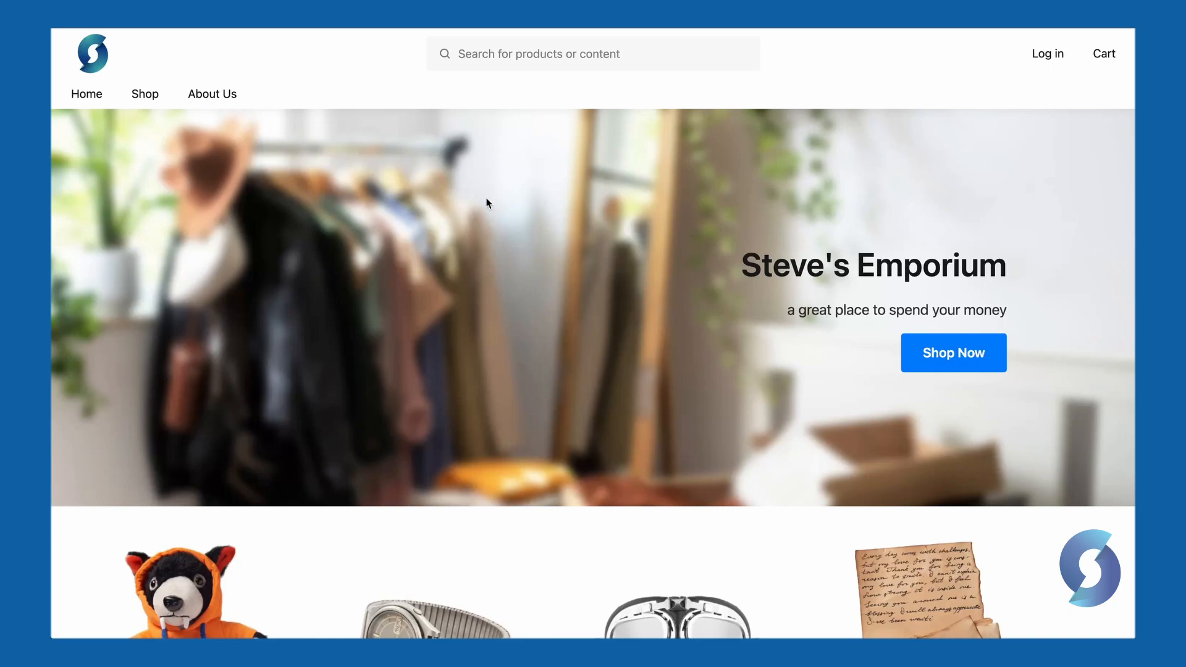
pyautogui.click(212, 96)
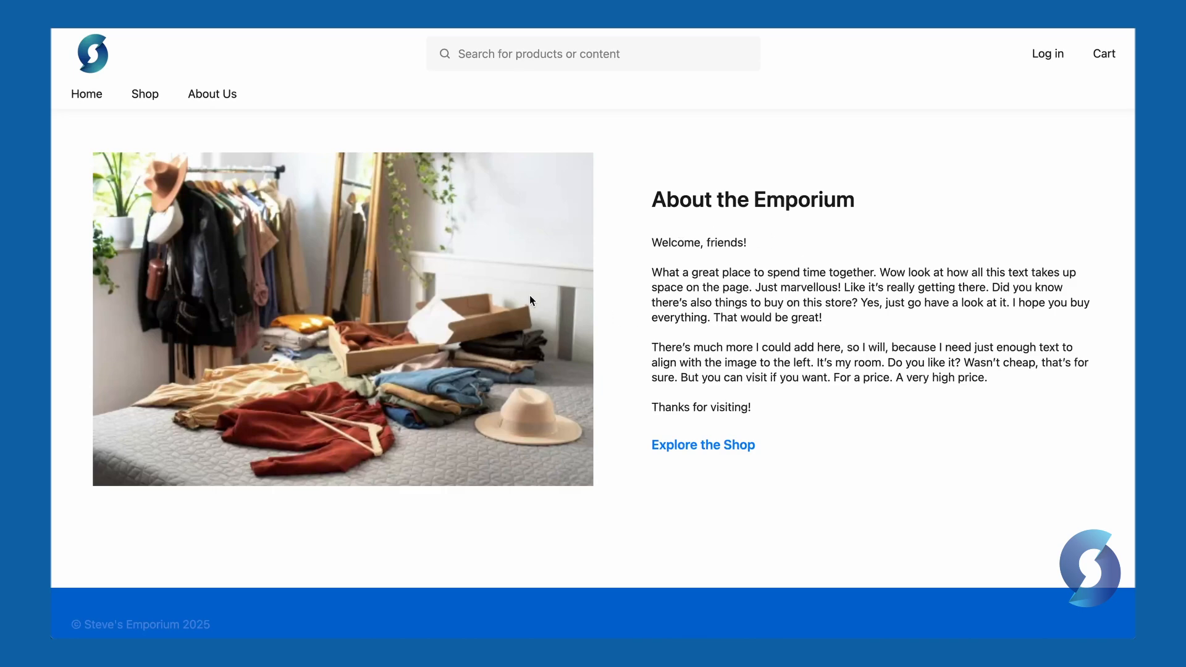
# In the admin, open the About Us page record and its About Us Page Container block
pyautogui.click(270, 27)
pyautogui.click(412, 85)
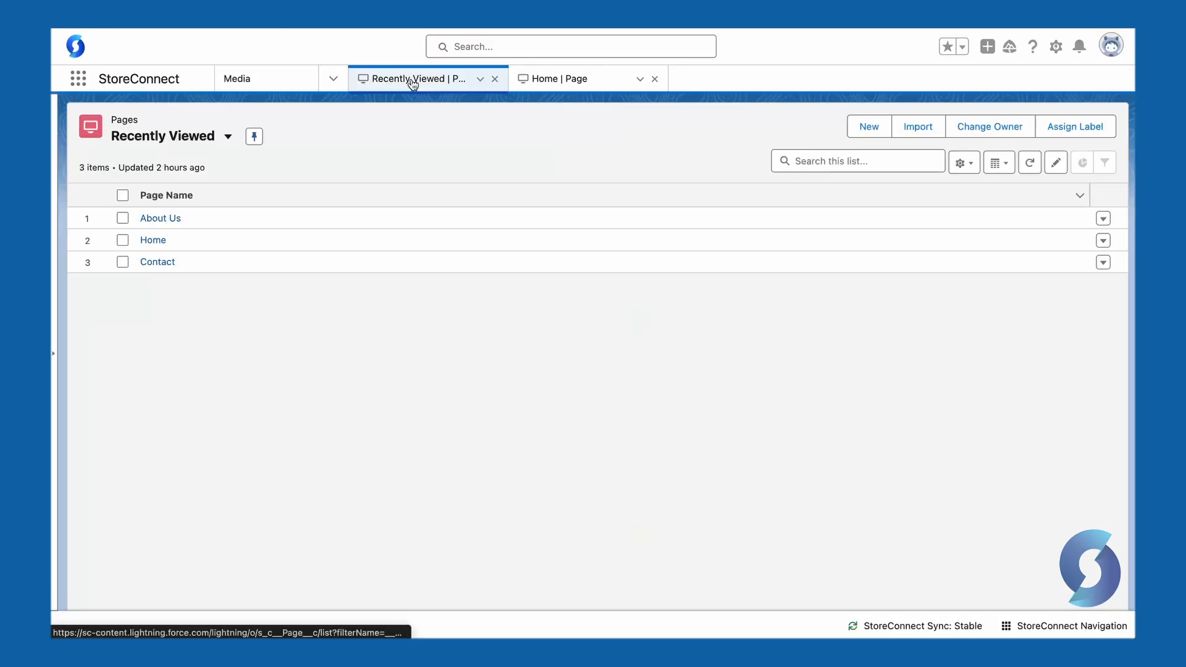
pyautogui.click(162, 219)
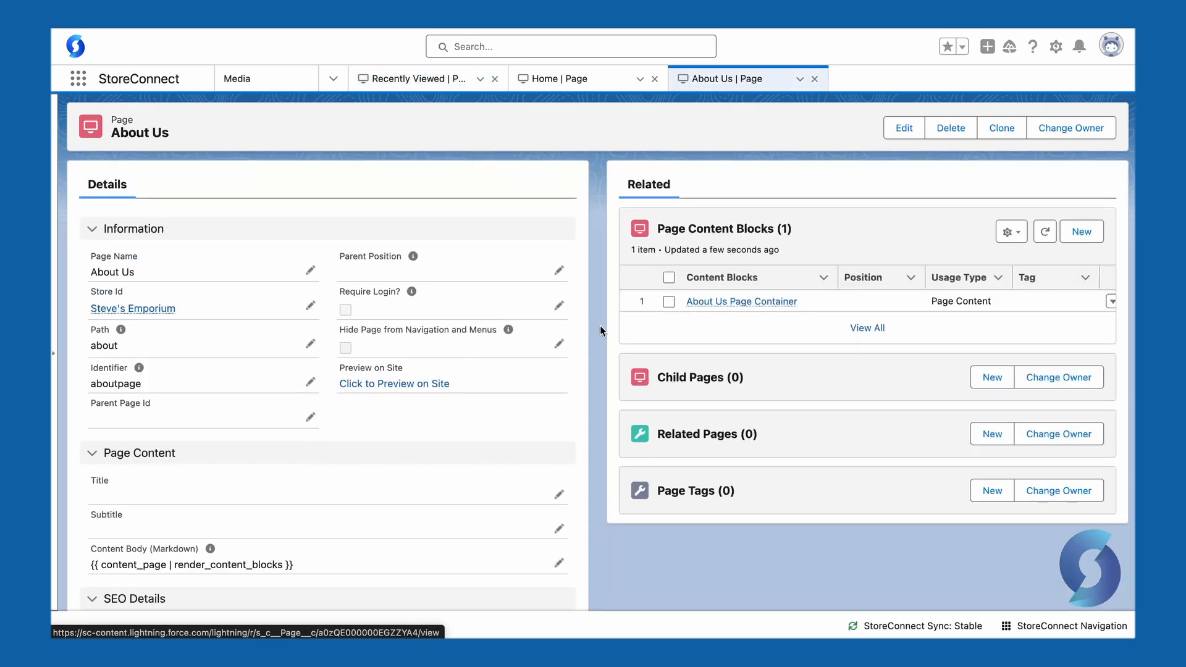
pyautogui.click(749, 305)
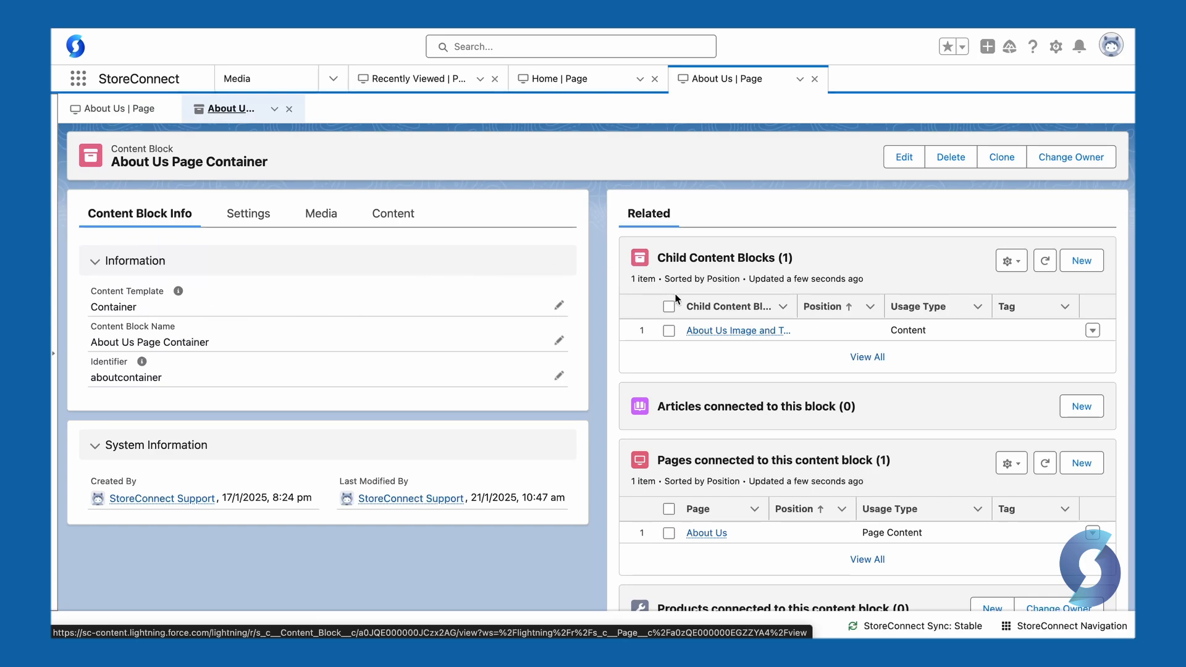
# Edit the About Us Image and Text block, keeping the Image Beside Text template, and review its media
pyautogui.click(732, 331)
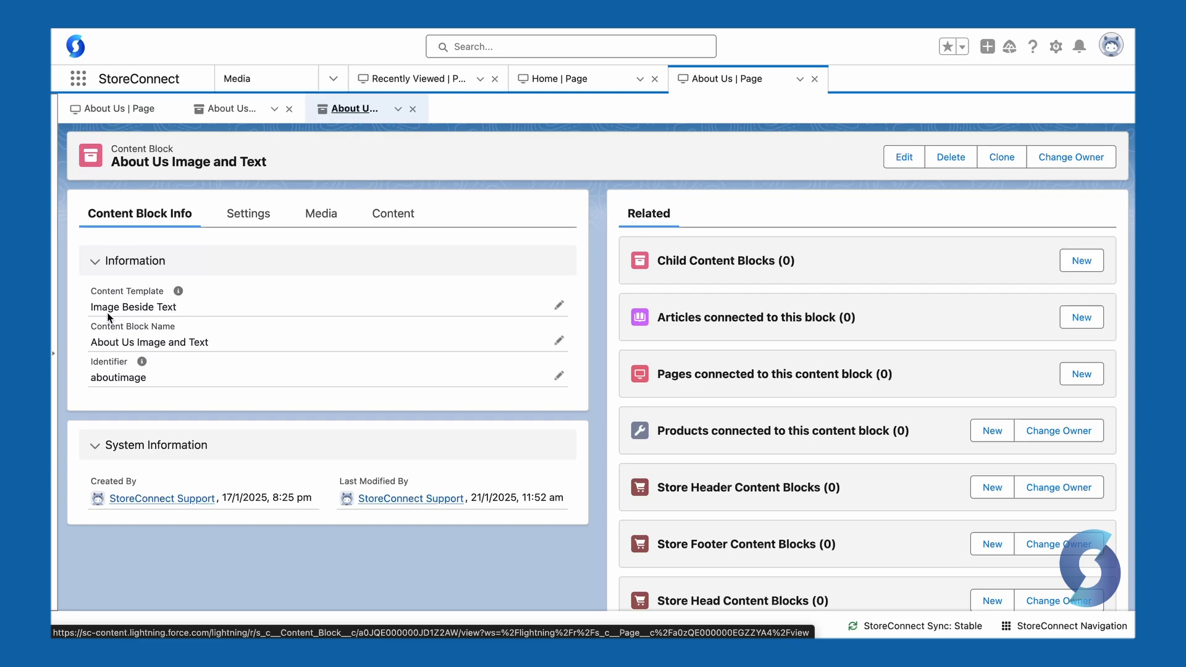
pyautogui.click(558, 306)
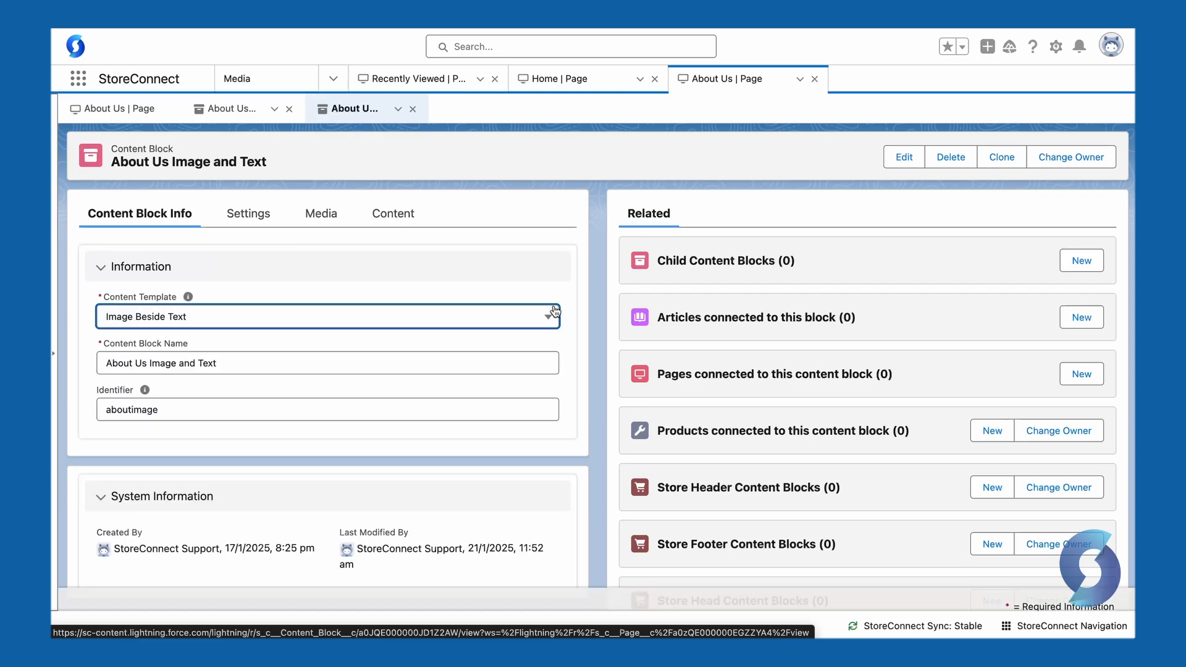
pyautogui.click(304, 322)
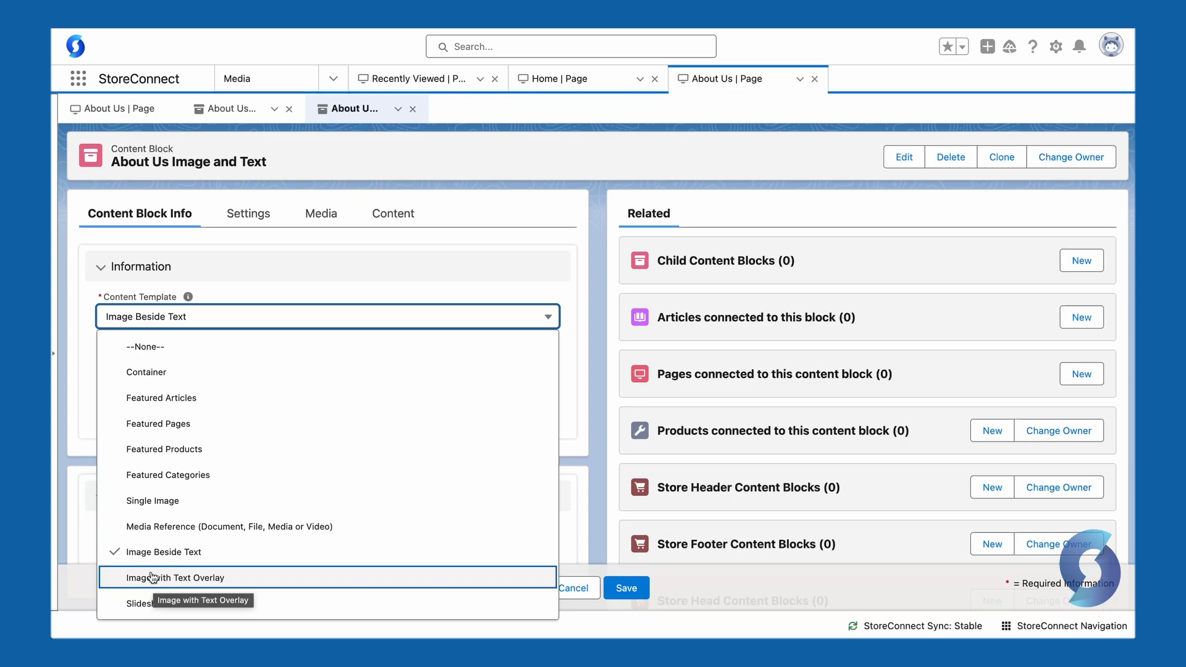
pyautogui.click(170, 553)
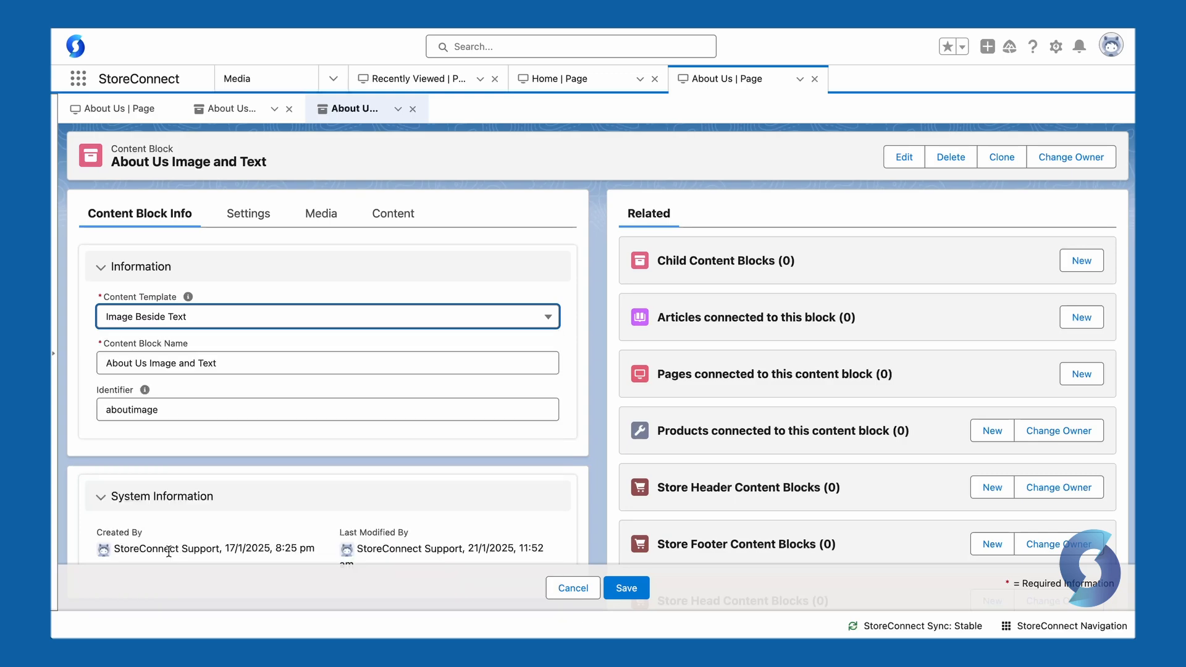
pyautogui.click(242, 215)
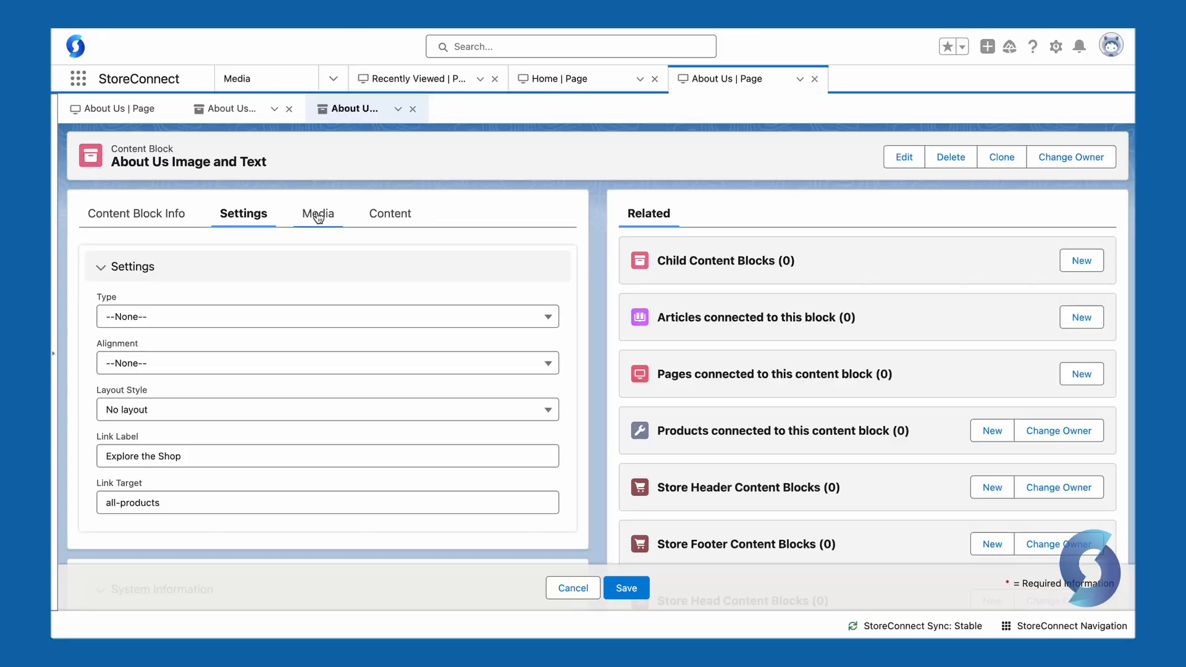
pyautogui.click(316, 216)
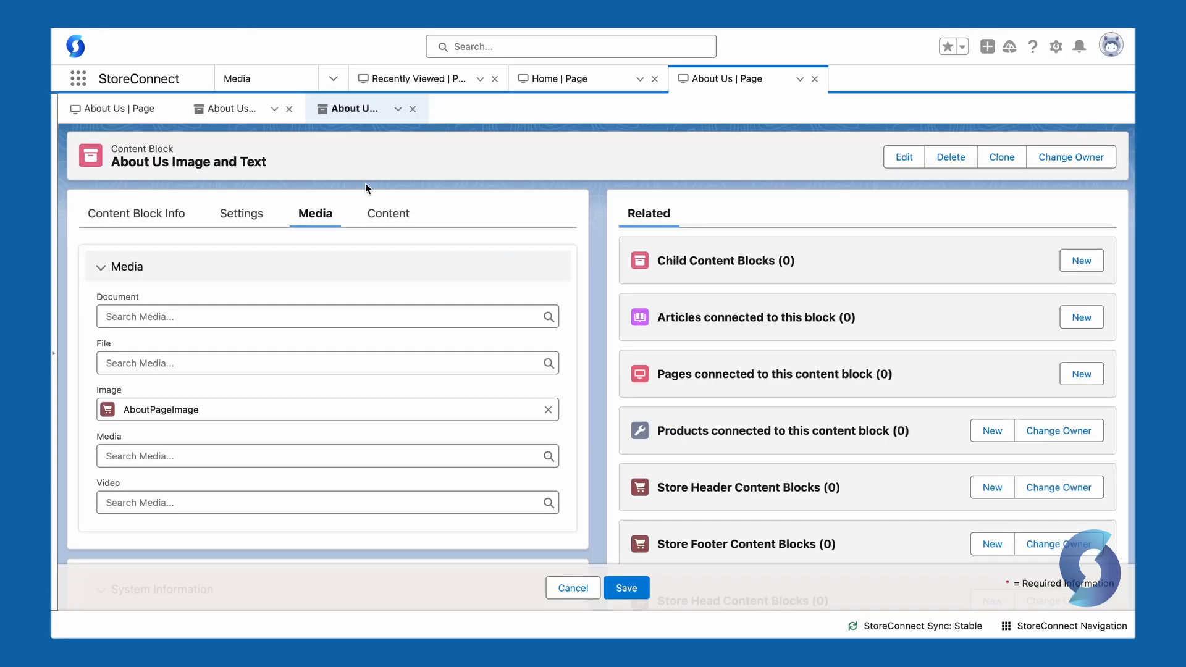
# Read the block's About the Emporium title and full welcome text in its Content field
pyautogui.click(384, 214)
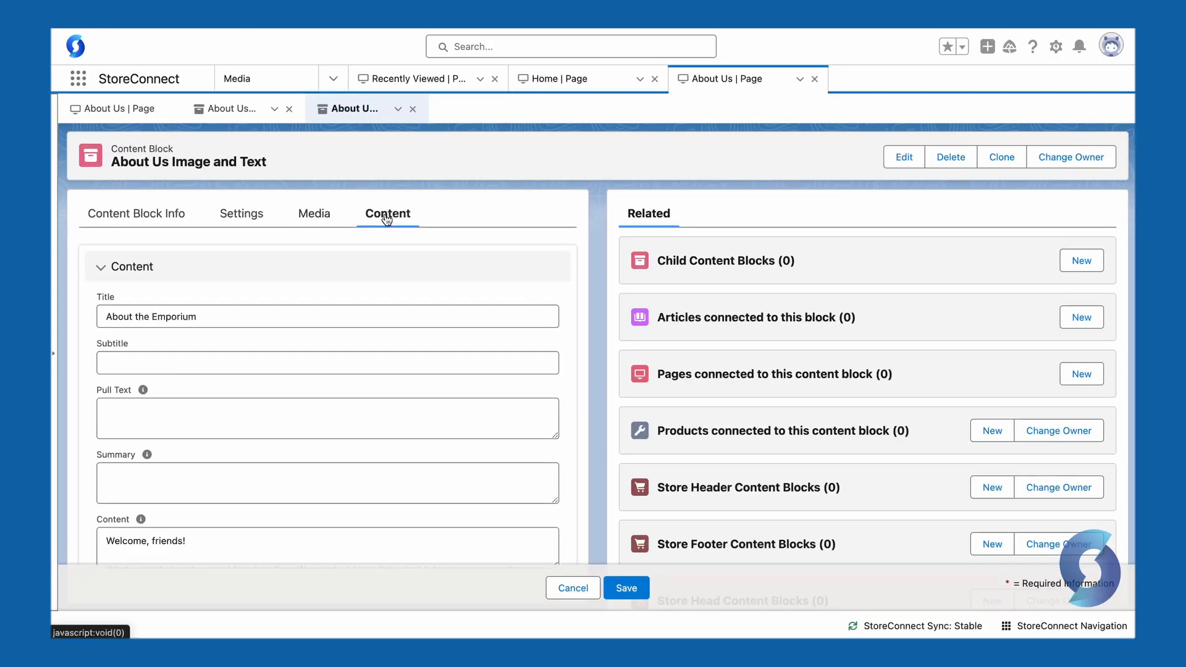
pyautogui.scroll(-2, 196, 315)
pyautogui.scroll(-1, 196, 315)
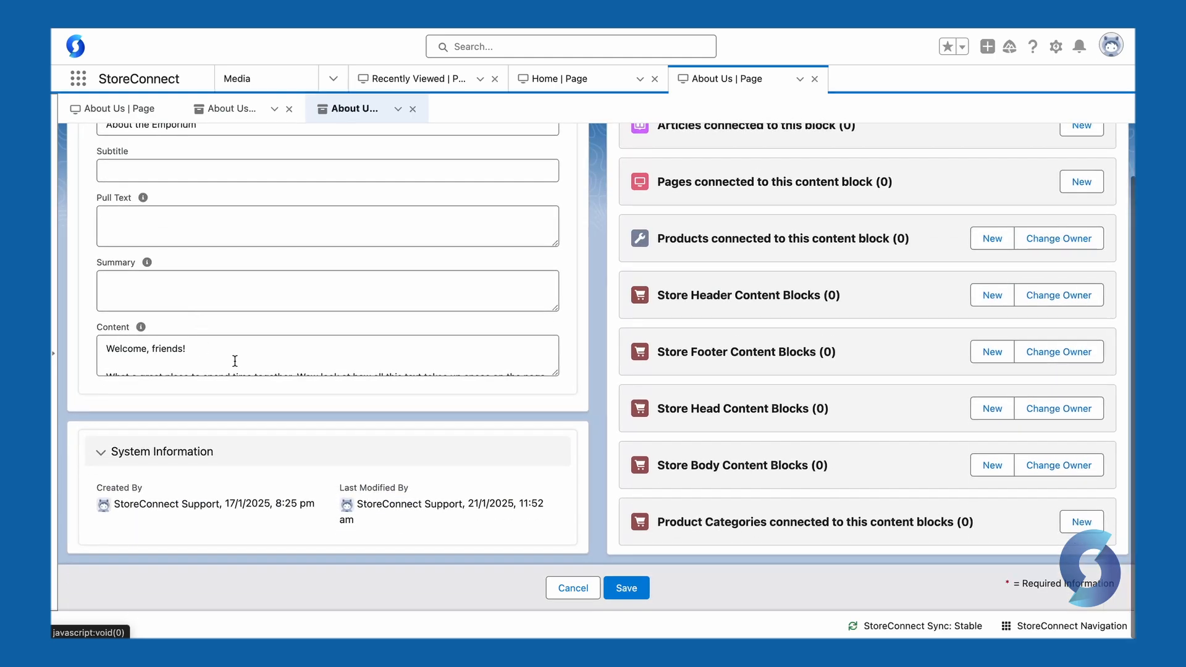
pyautogui.click(198, 346)
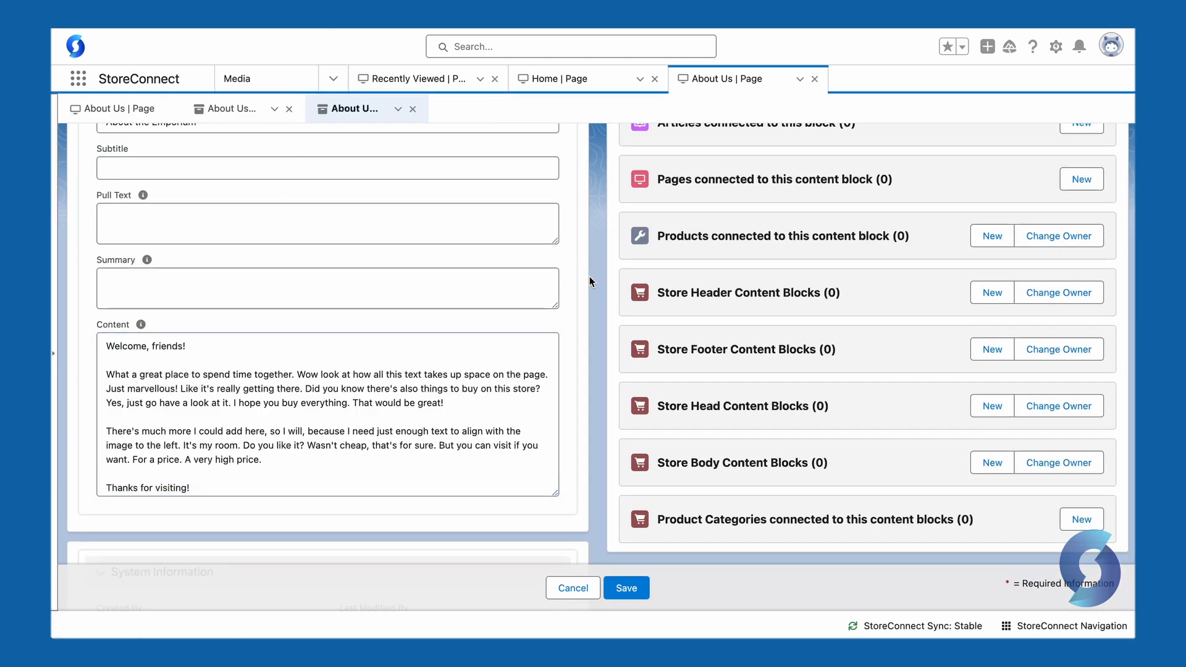
pyautogui.scroll(3, 590, 277)
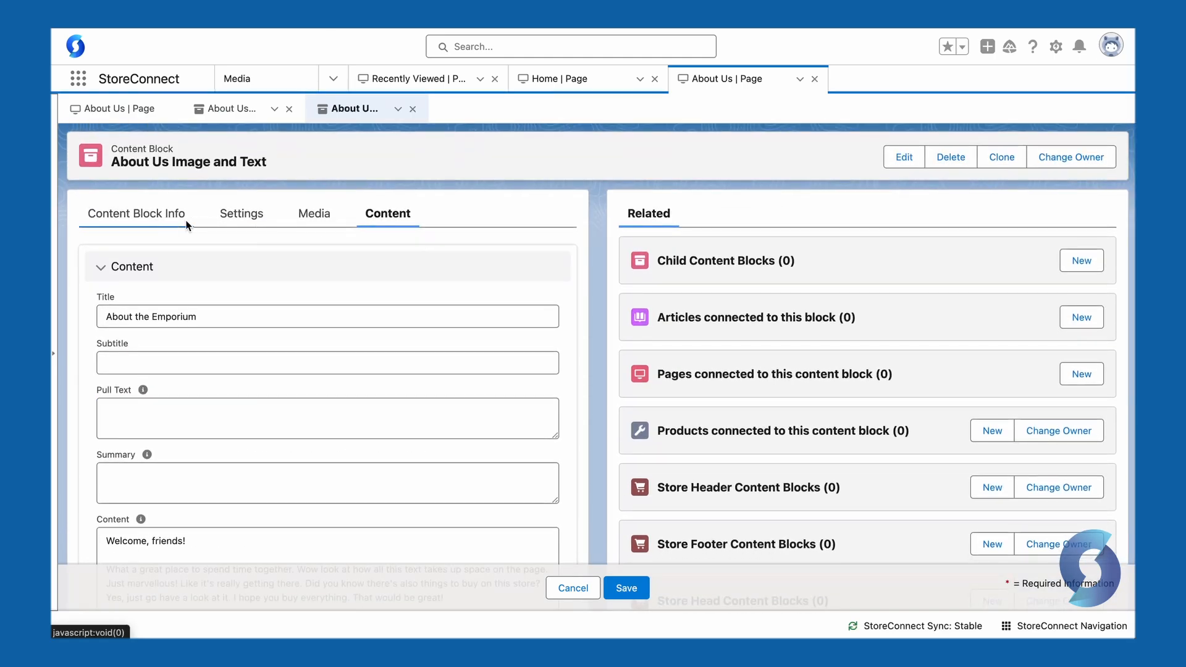
pyautogui.click(159, 215)
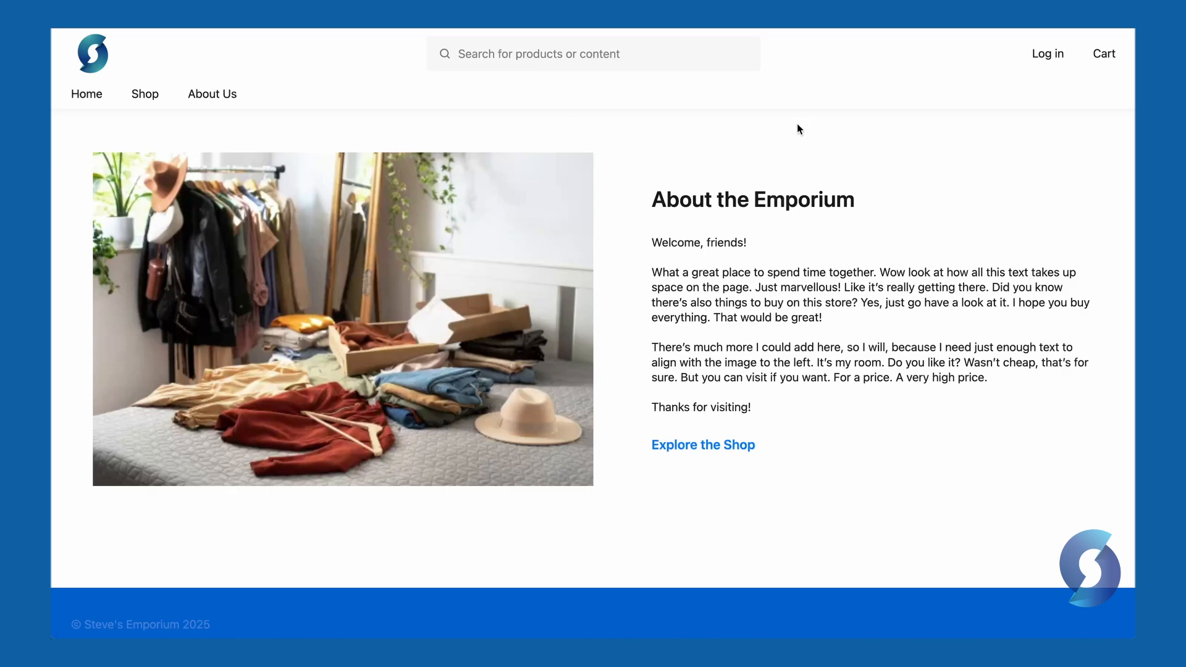
# Browse the storefront home and About Us pages, then reopen the About Us page record
pyautogui.click(85, 96)
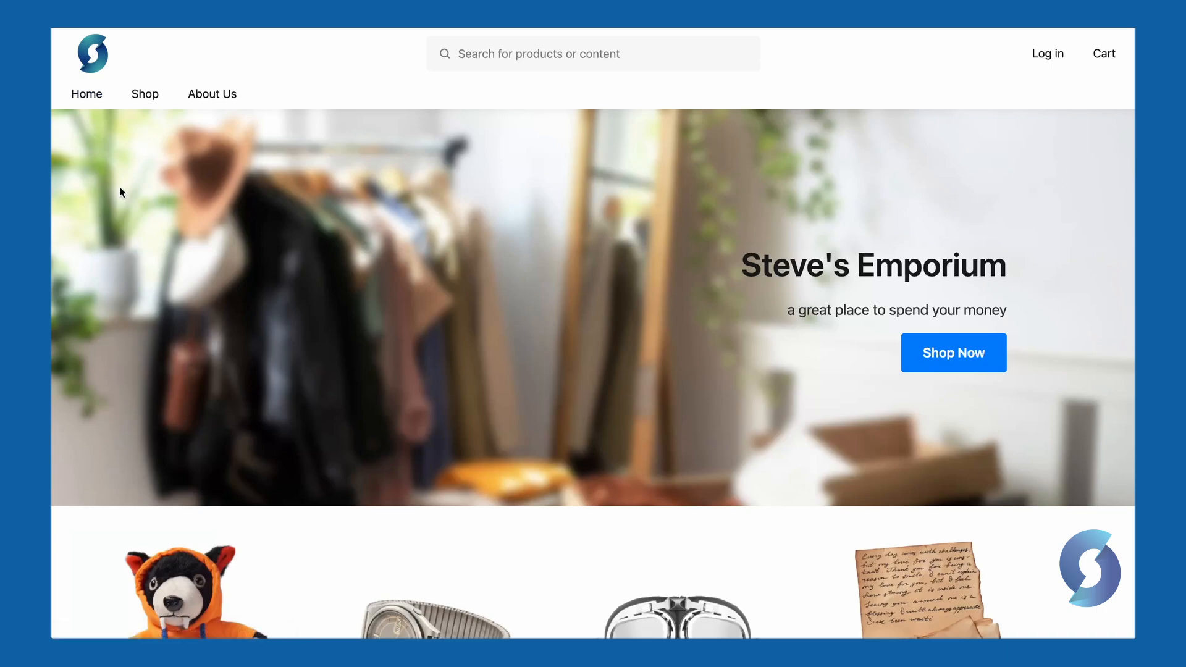
pyautogui.scroll(-4, 121, 290)
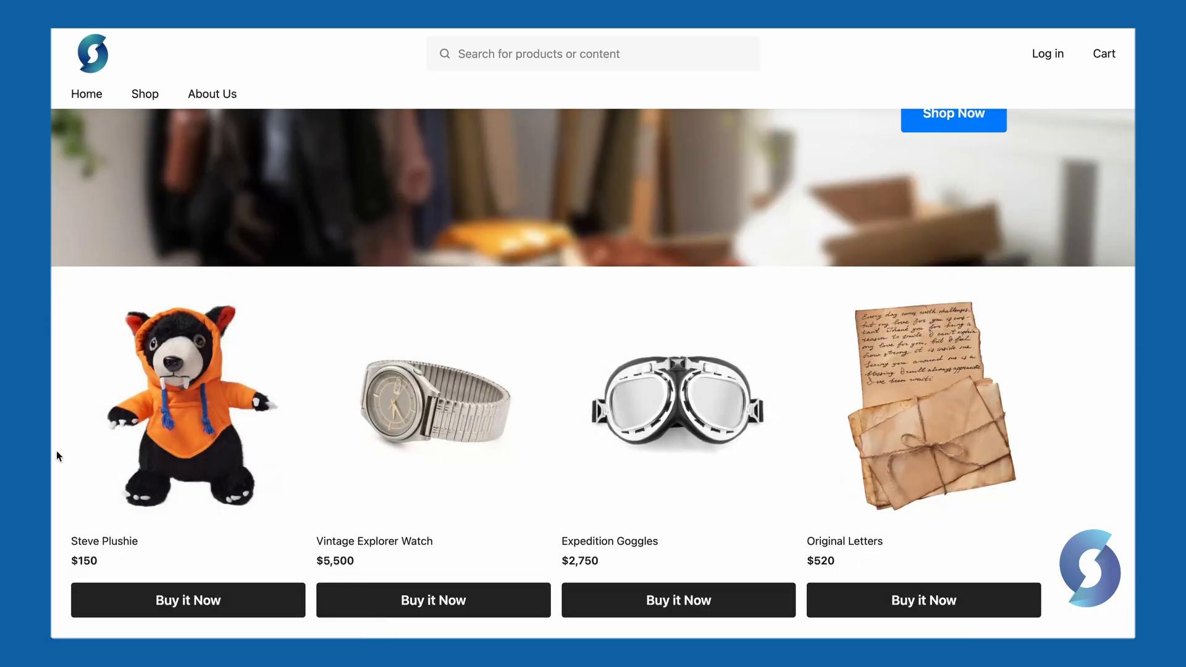
pyautogui.scroll(-2, 57, 452)
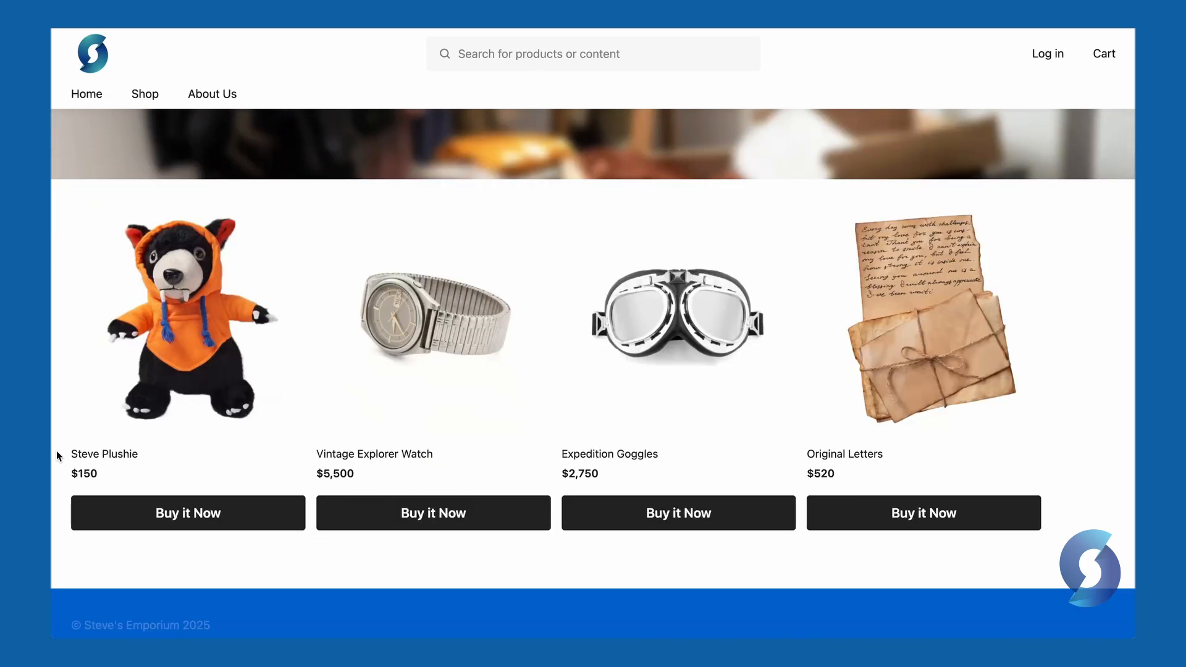
pyautogui.scroll(1, 56, 452)
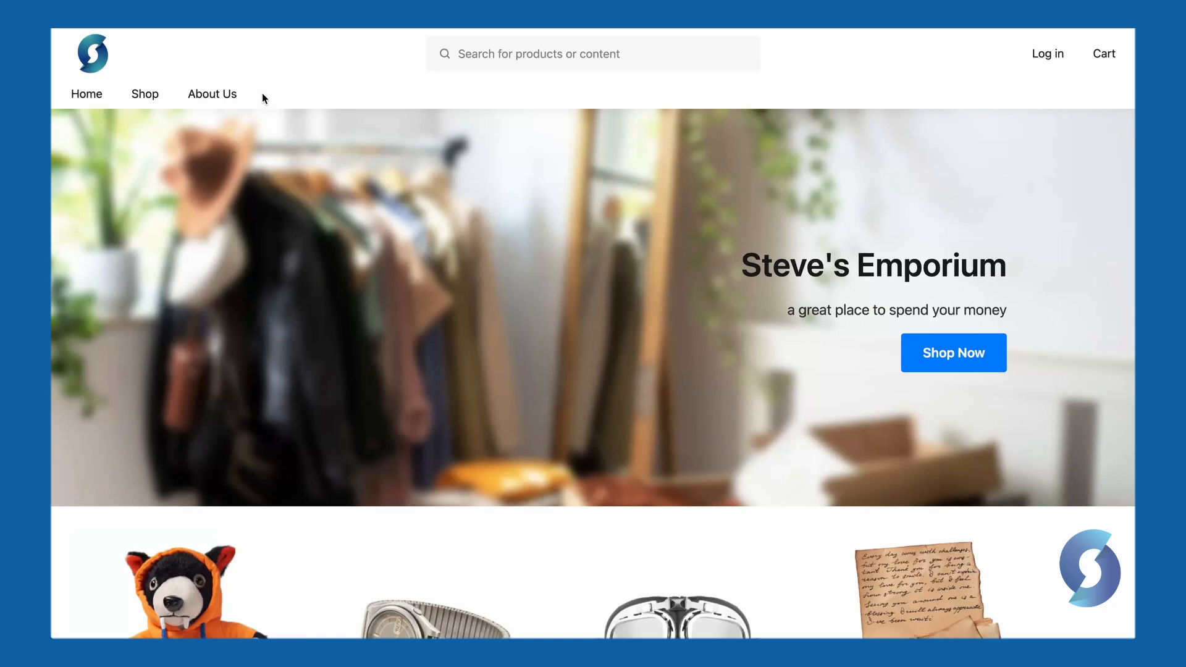
pyautogui.click(207, 96)
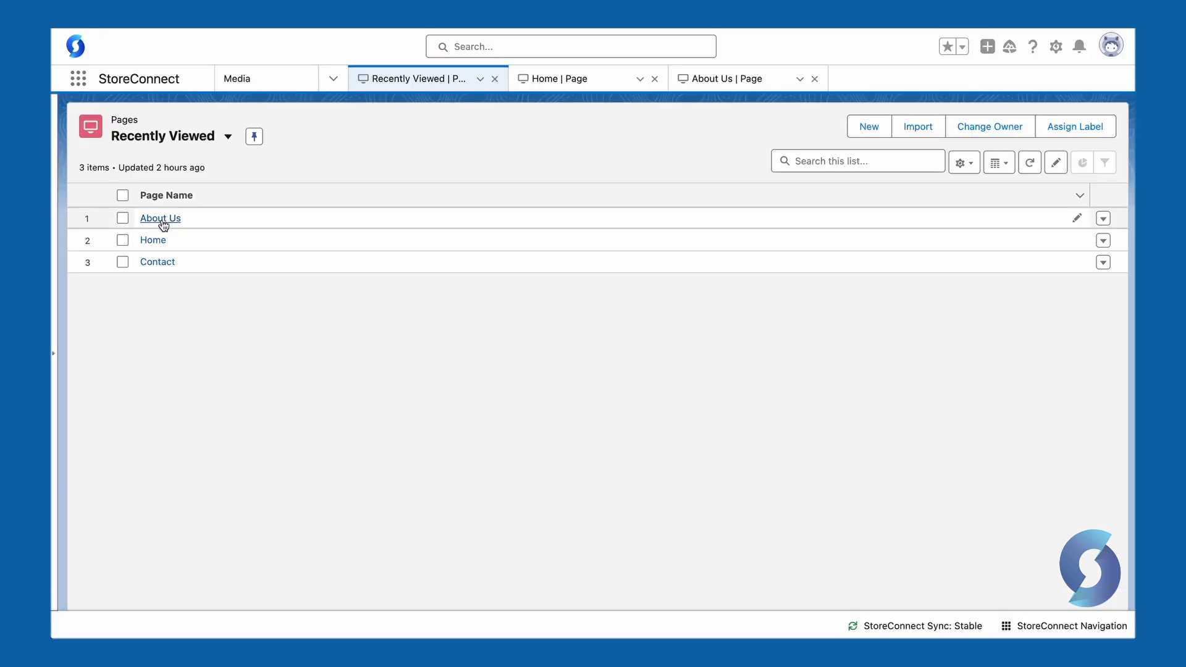
pyautogui.click(161, 219)
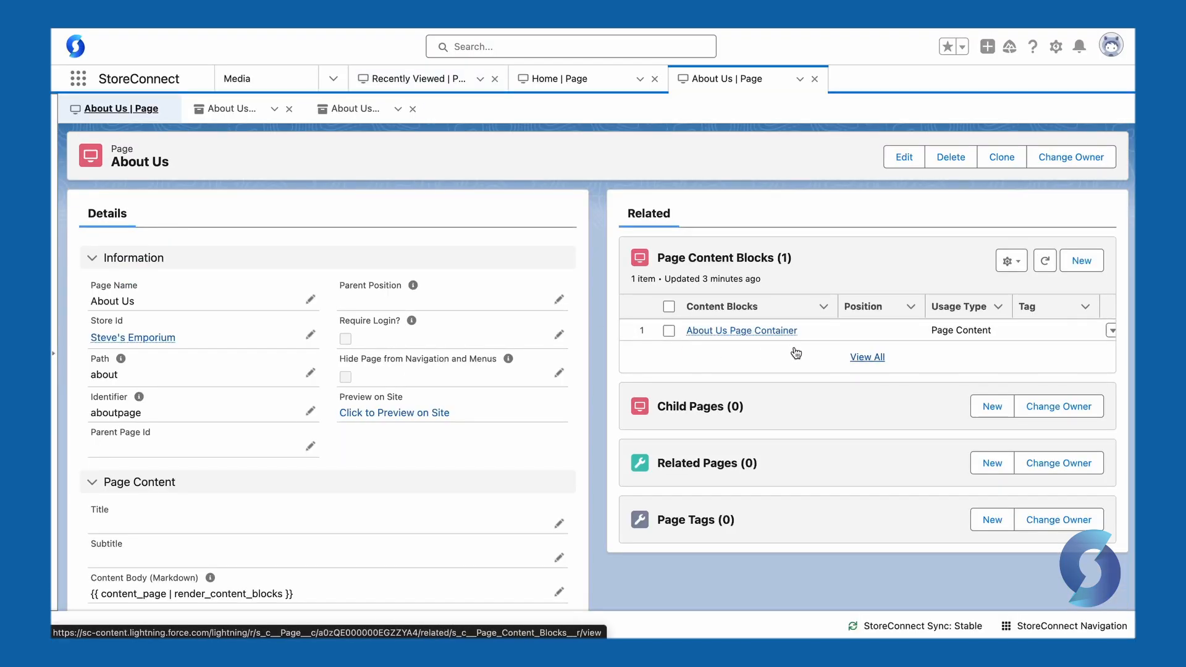
# Create a new content block named 'About Page Container 2' from the Content Blocks lookup
pyautogui.click(1080, 261)
pyautogui.click(484, 295)
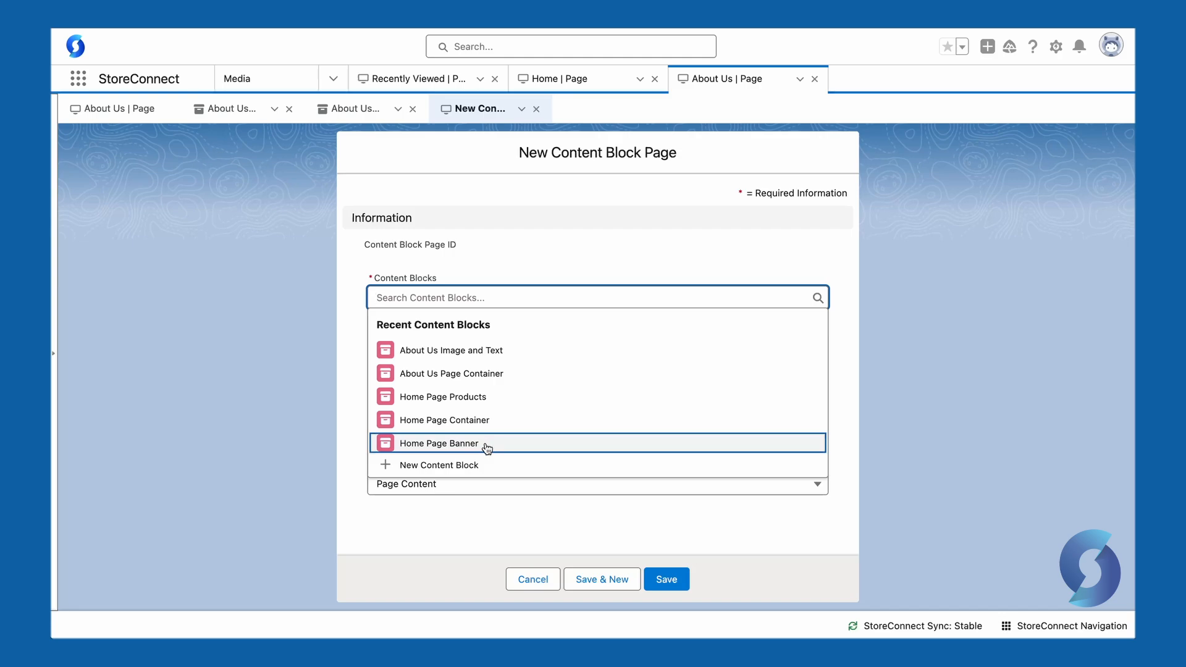
pyautogui.click(440, 465)
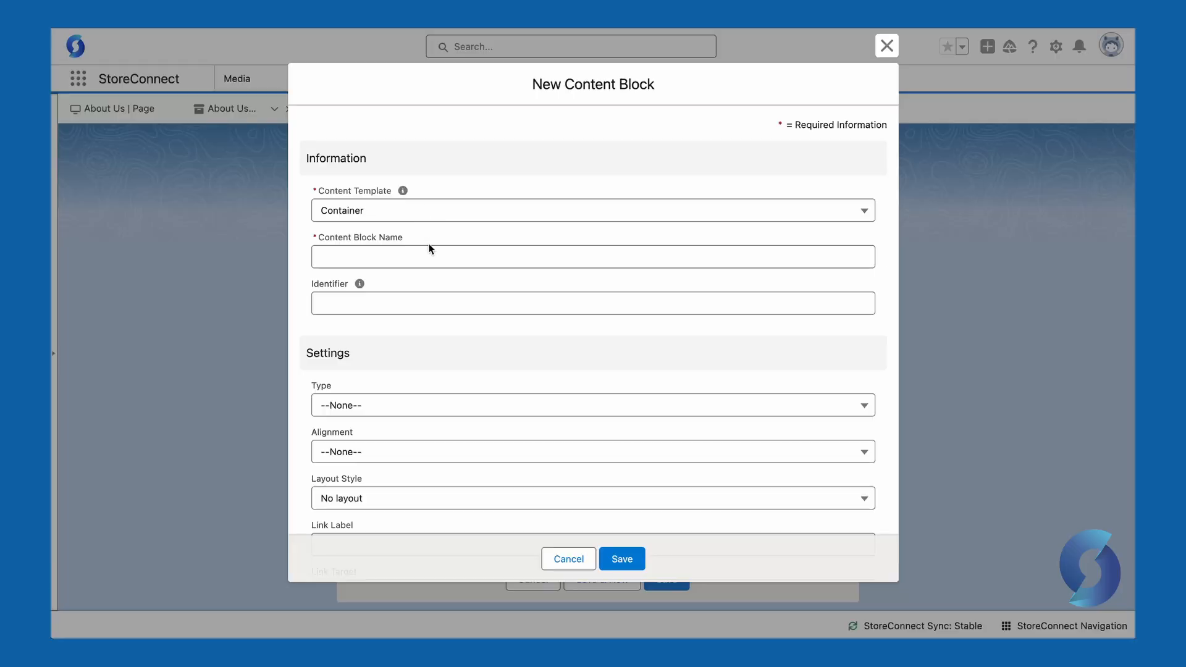
pyautogui.click(435, 258)
pyautogui.write('About Page Container 2')
pyautogui.click(487, 280)
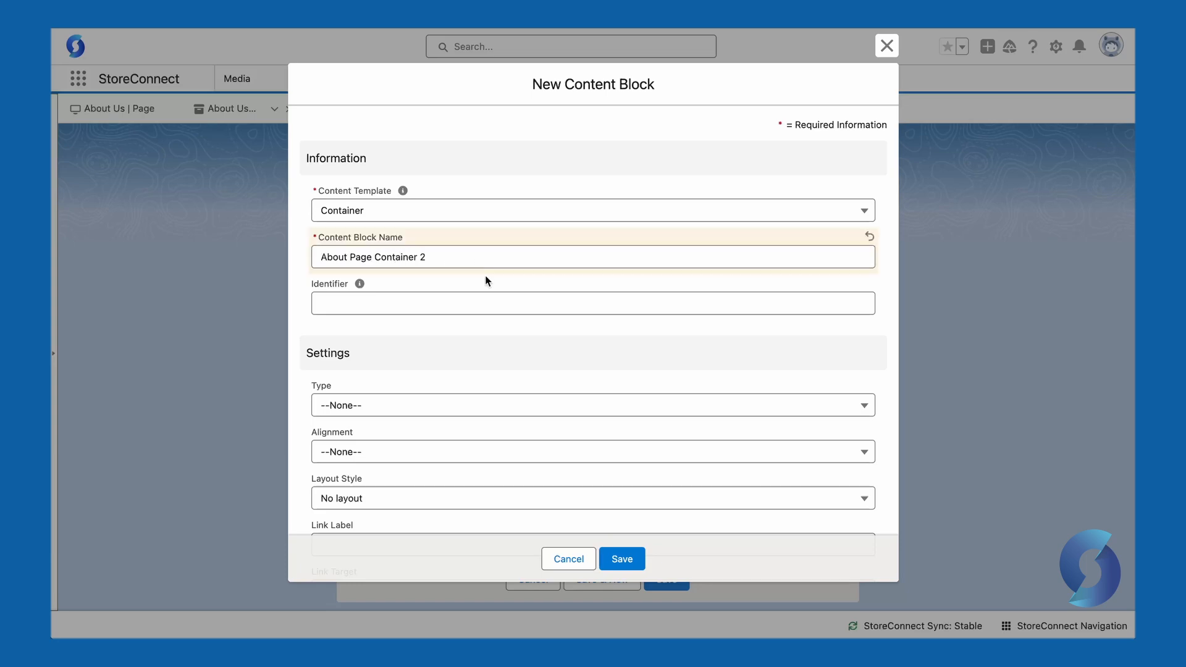
pyautogui.scroll(-15, 486, 279)
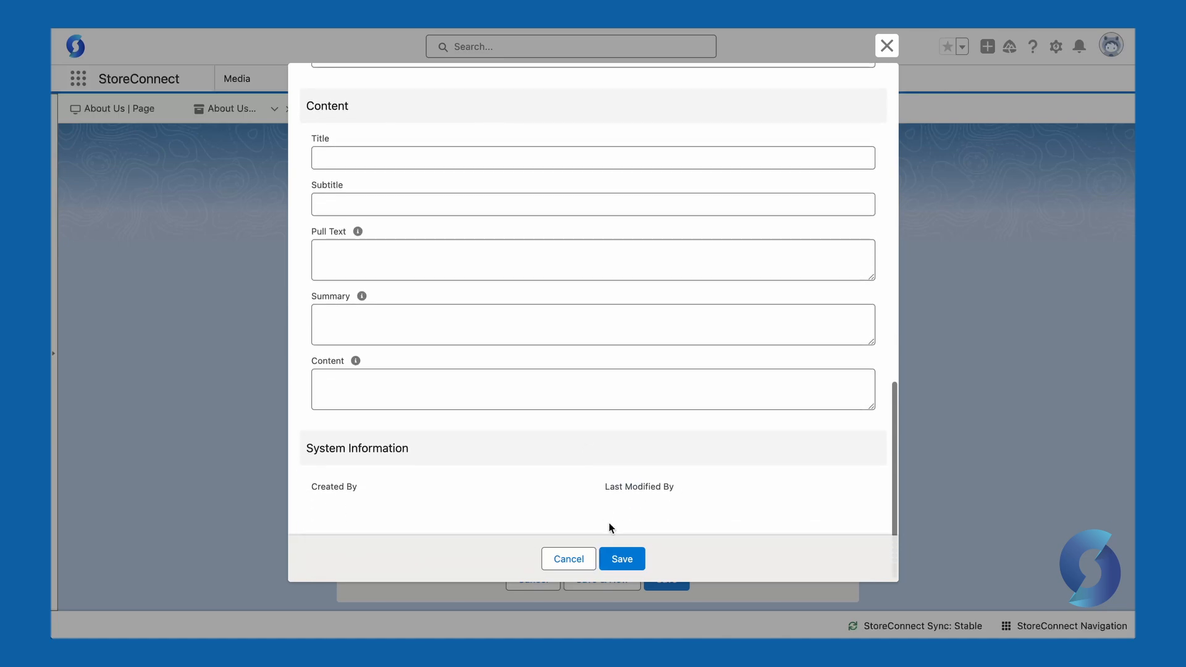
pyautogui.click(625, 559)
# Attach it to the About Us page at position 20
pyautogui.click(464, 390)
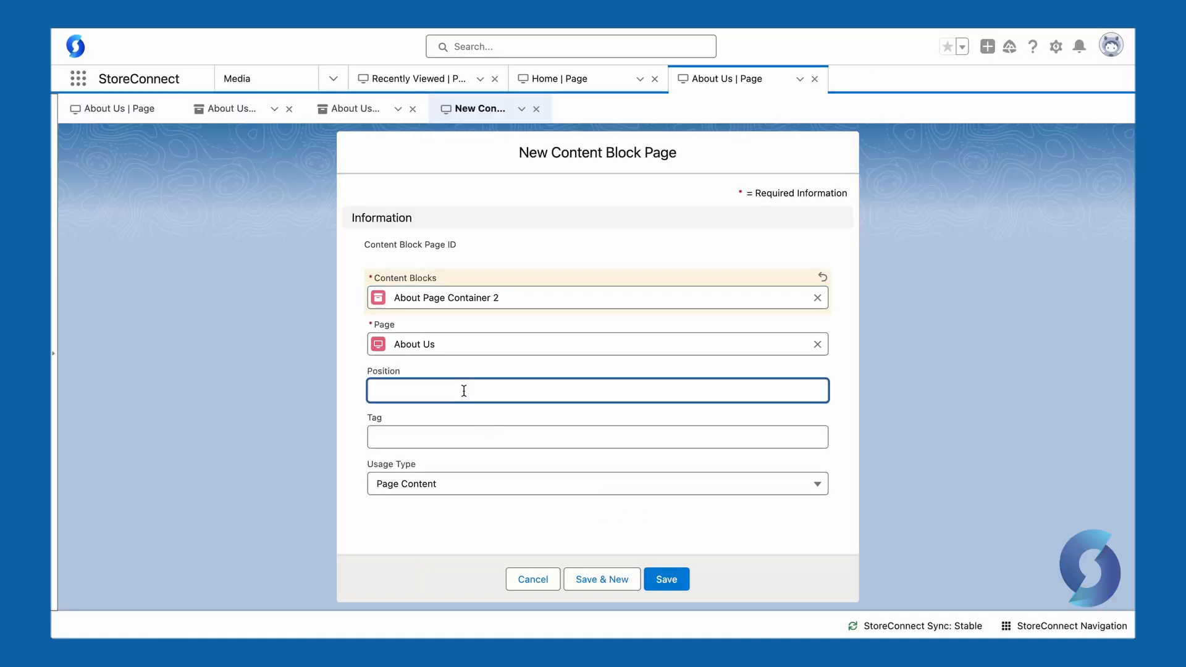
pyautogui.write('20')
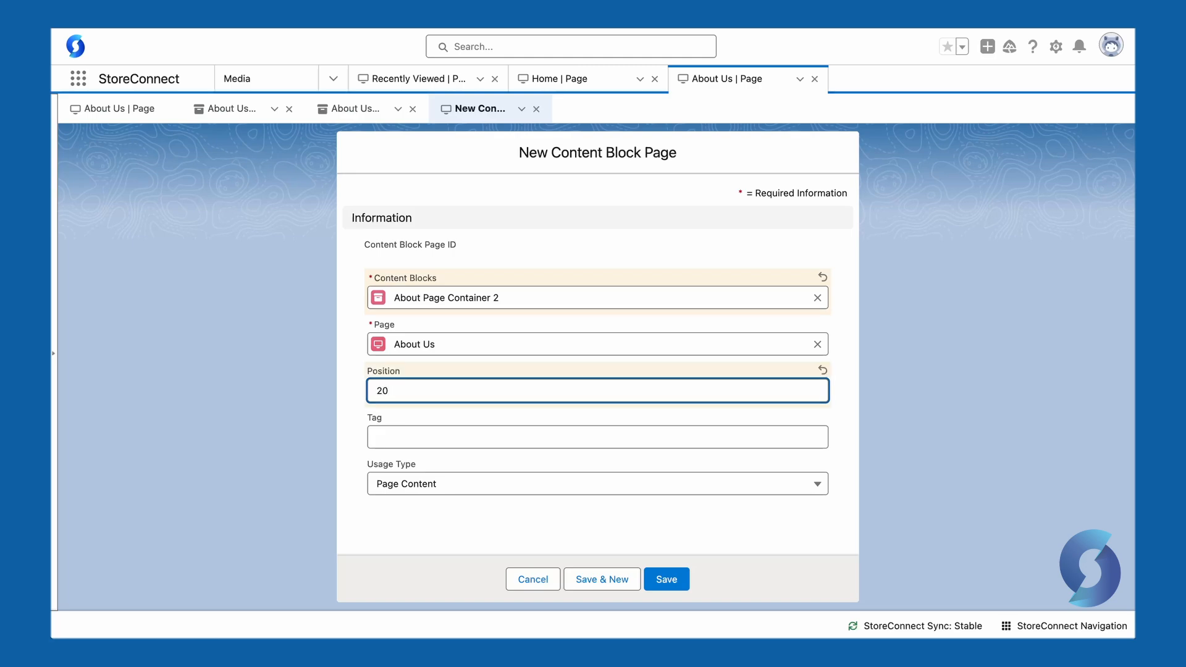
pyautogui.click(658, 579)
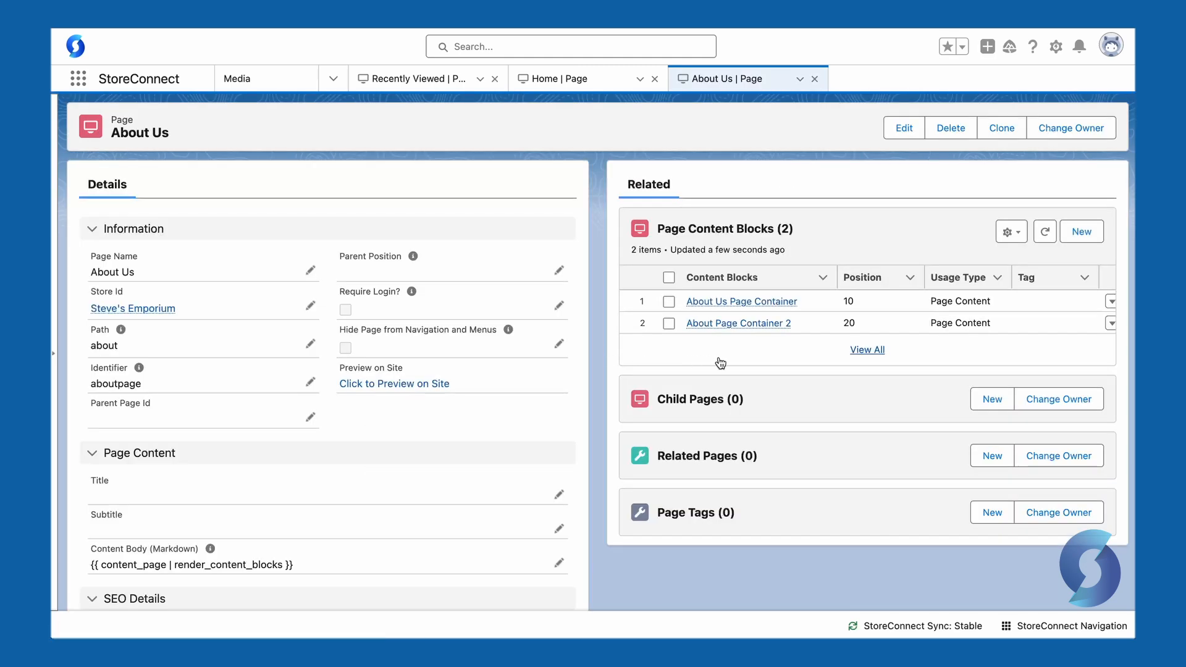
# Open About Page Container 2 and start a new child content block under it
pyautogui.moveTo(723, 333)
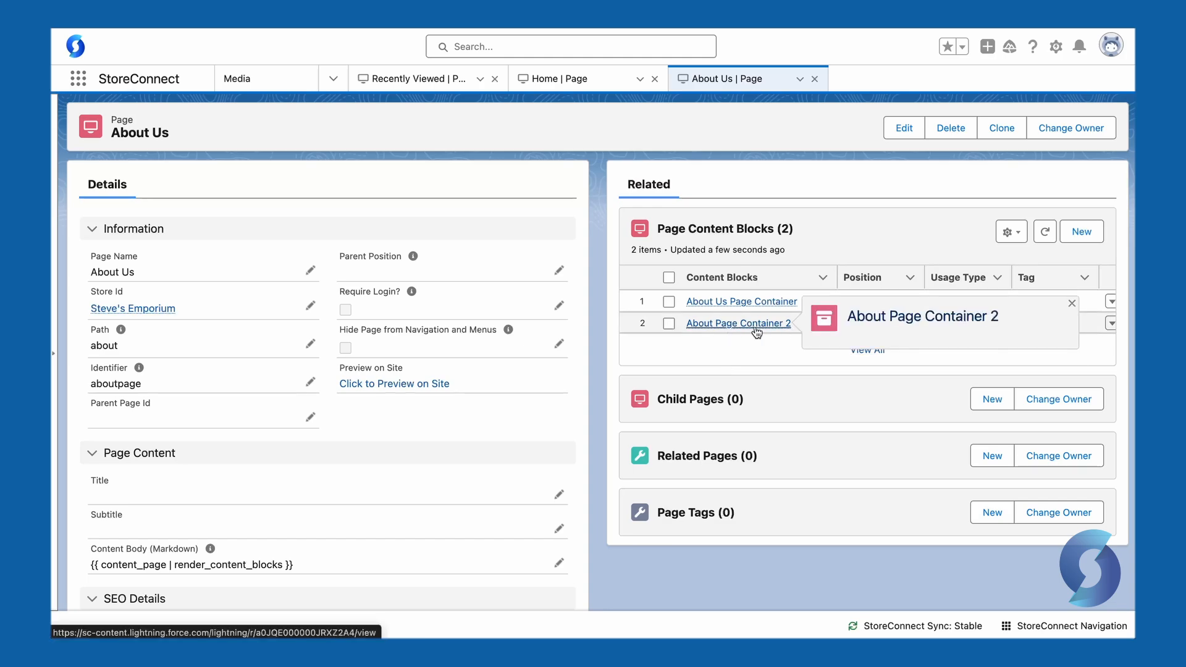
pyautogui.click(755, 328)
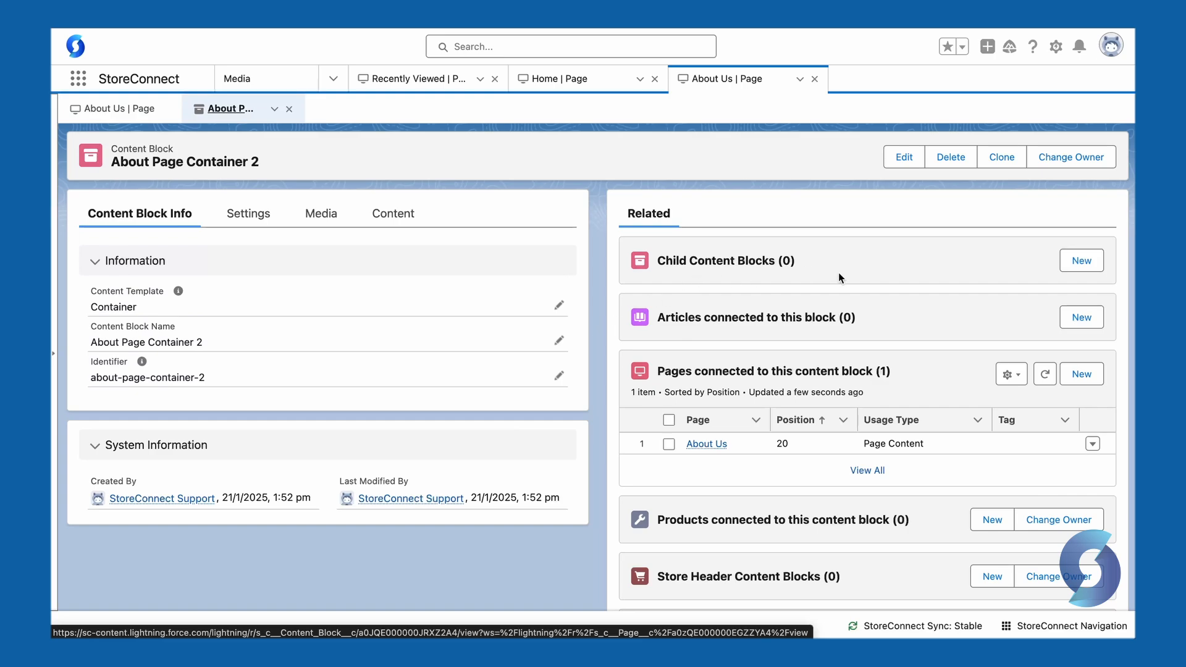
pyautogui.click(1087, 269)
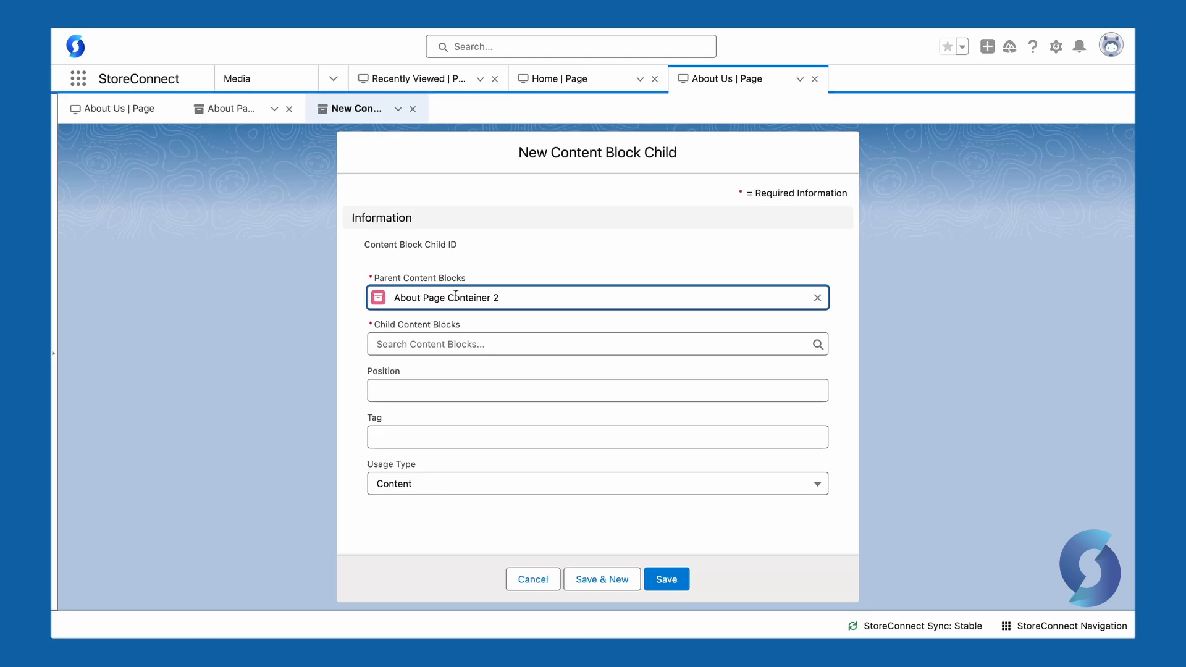
# Create the Single Image child block 'About Us Brands' showing the brand logos image and save it
pyautogui.click(445, 344)
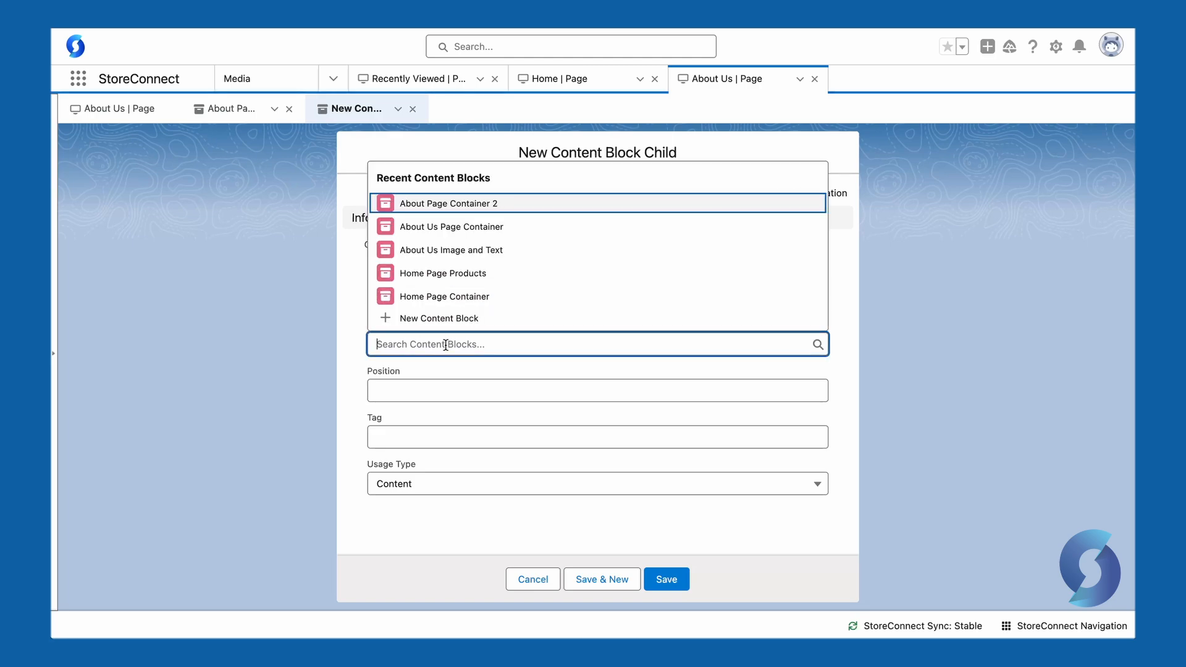
pyautogui.click(429, 318)
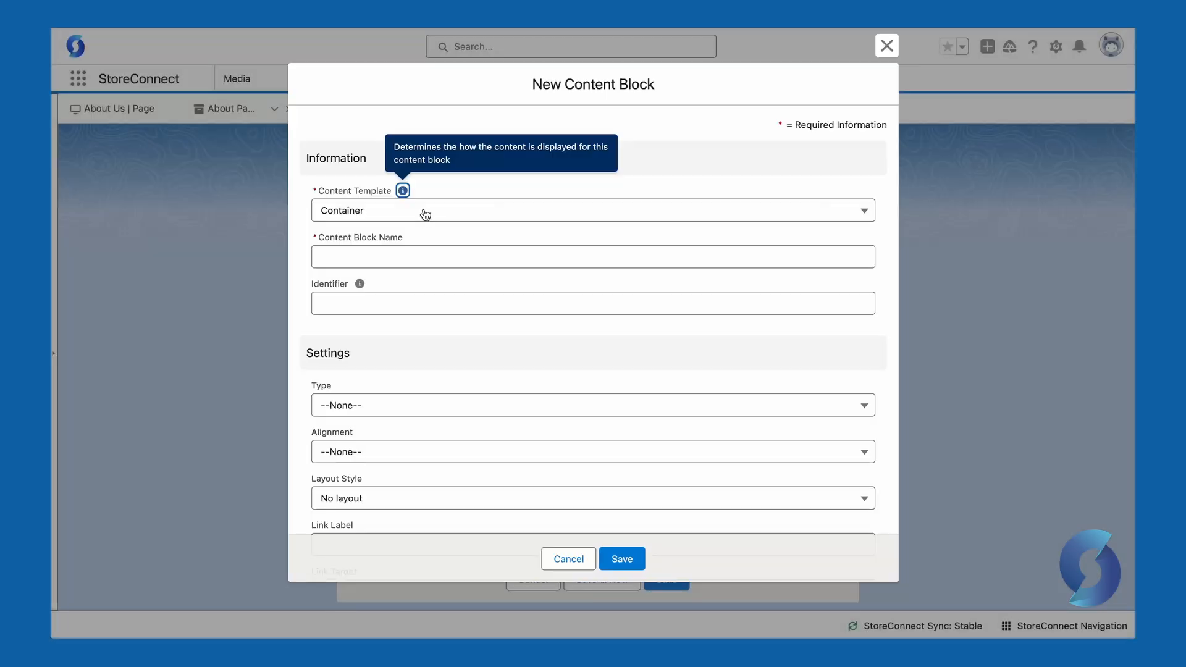
pyautogui.click(425, 213)
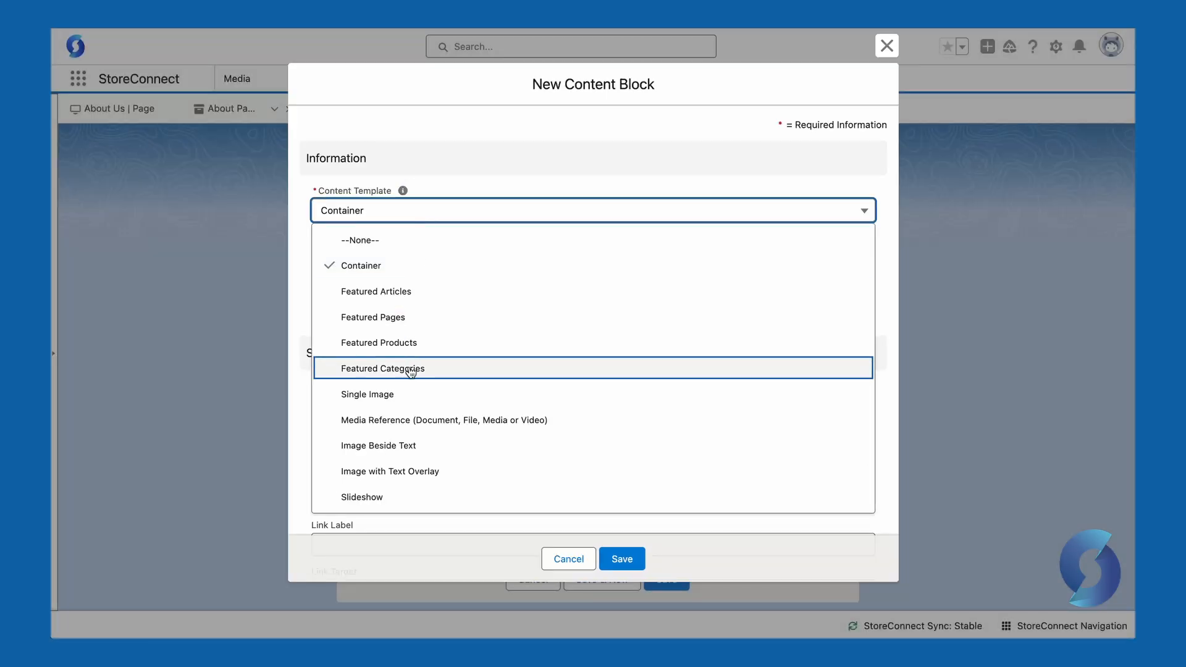
pyautogui.click(391, 398)
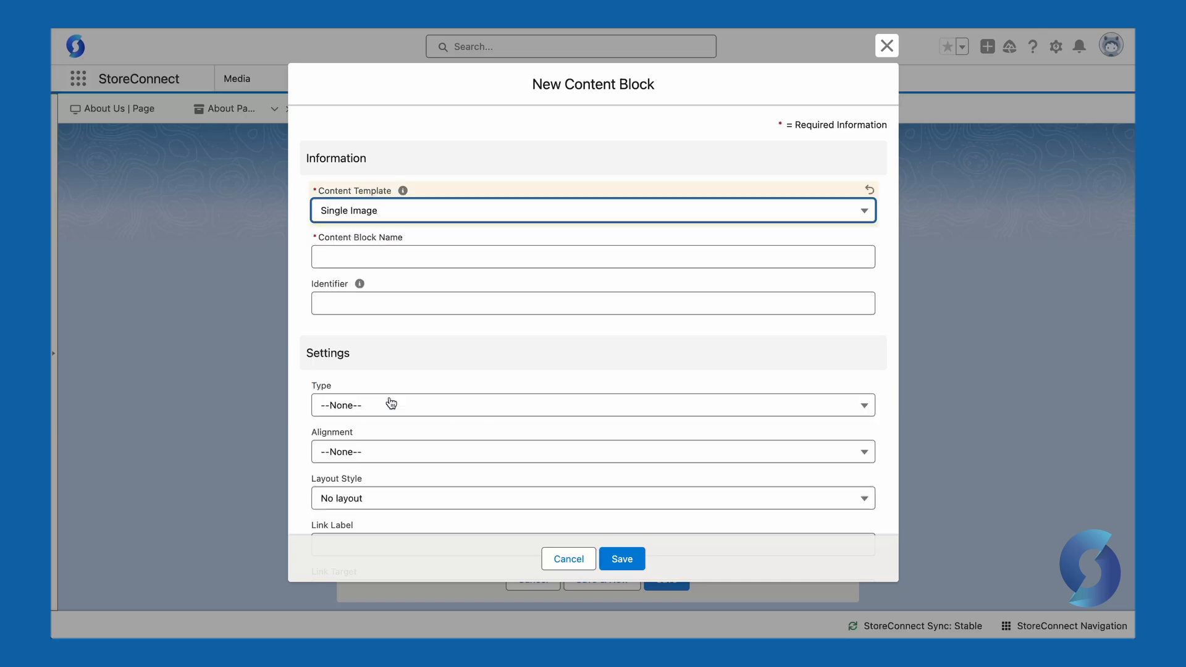
pyautogui.click(423, 253)
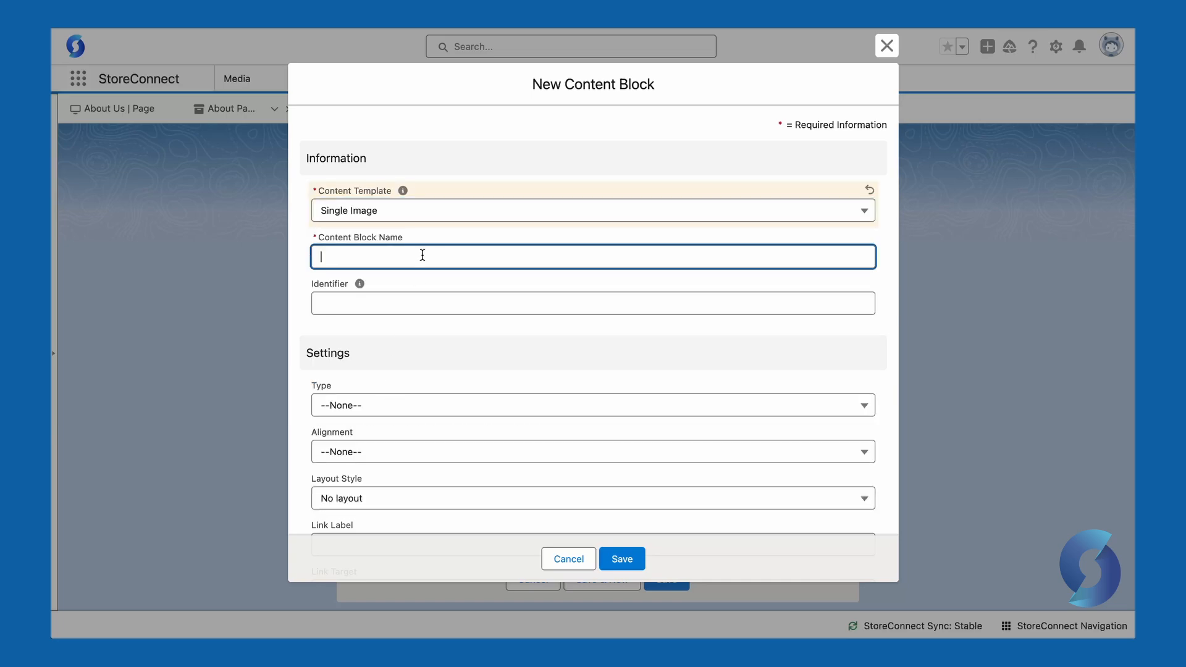
pyautogui.scroll(-8, 345, 284)
pyautogui.click(423, 296)
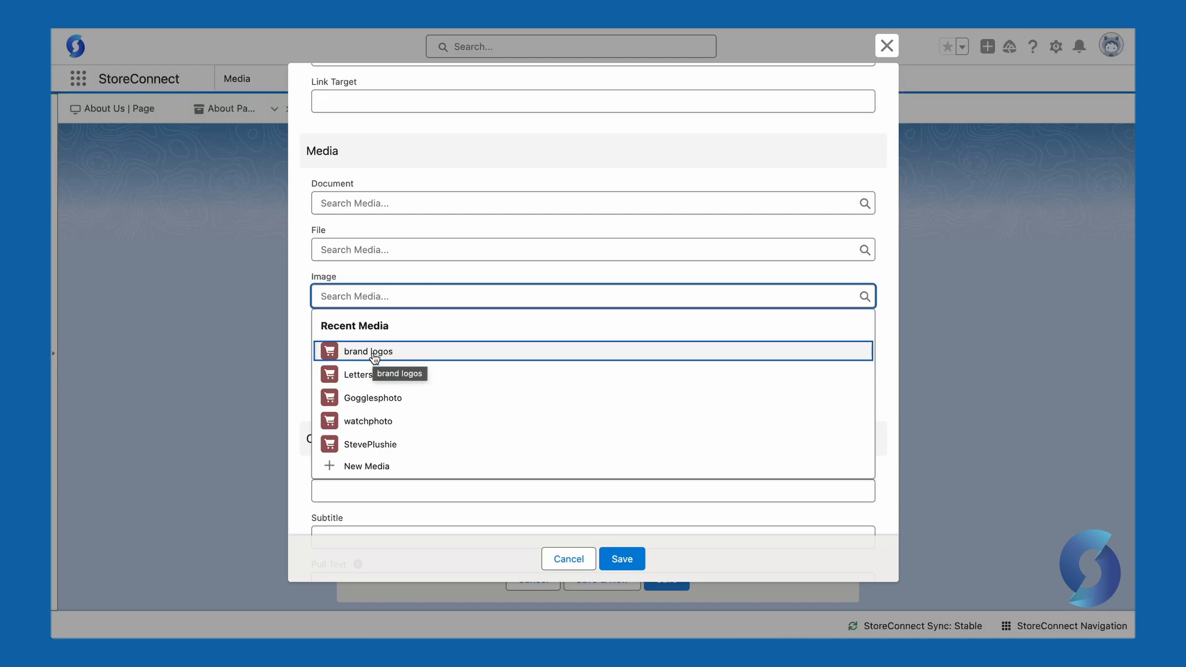
pyautogui.click(373, 351)
pyautogui.click(622, 558)
pyautogui.click(666, 581)
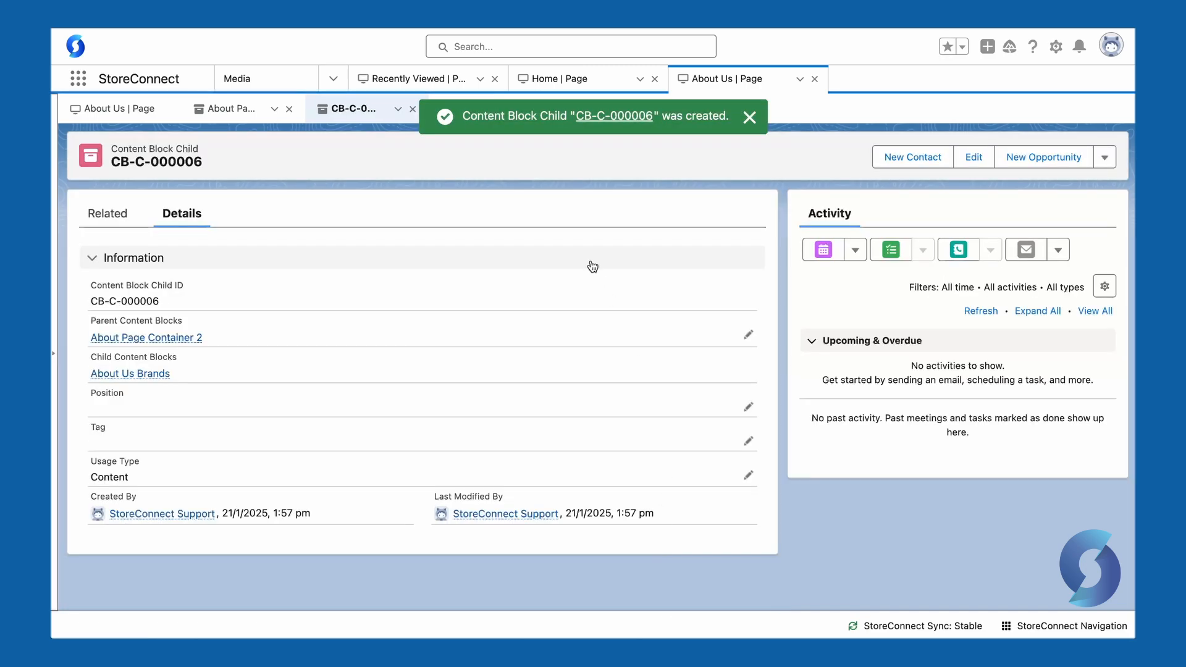
pyautogui.click(413, 108)
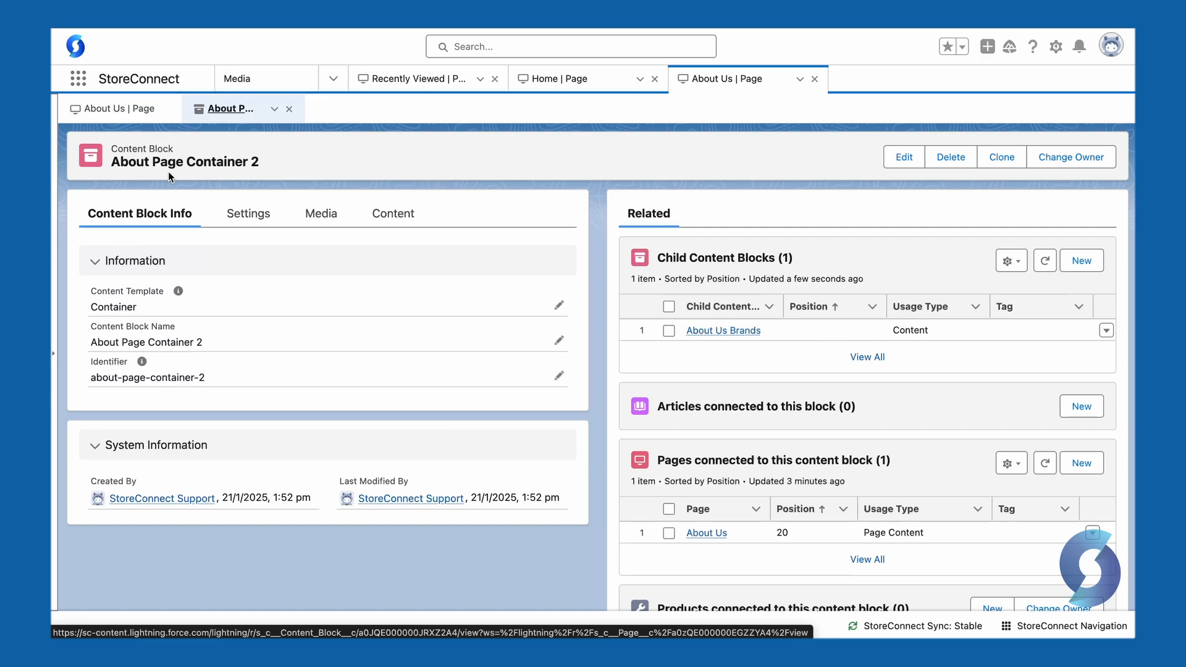
# Confirm the About Us page shows six brand logos beneath the About the Emporium section
pyautogui.click(735, 333)
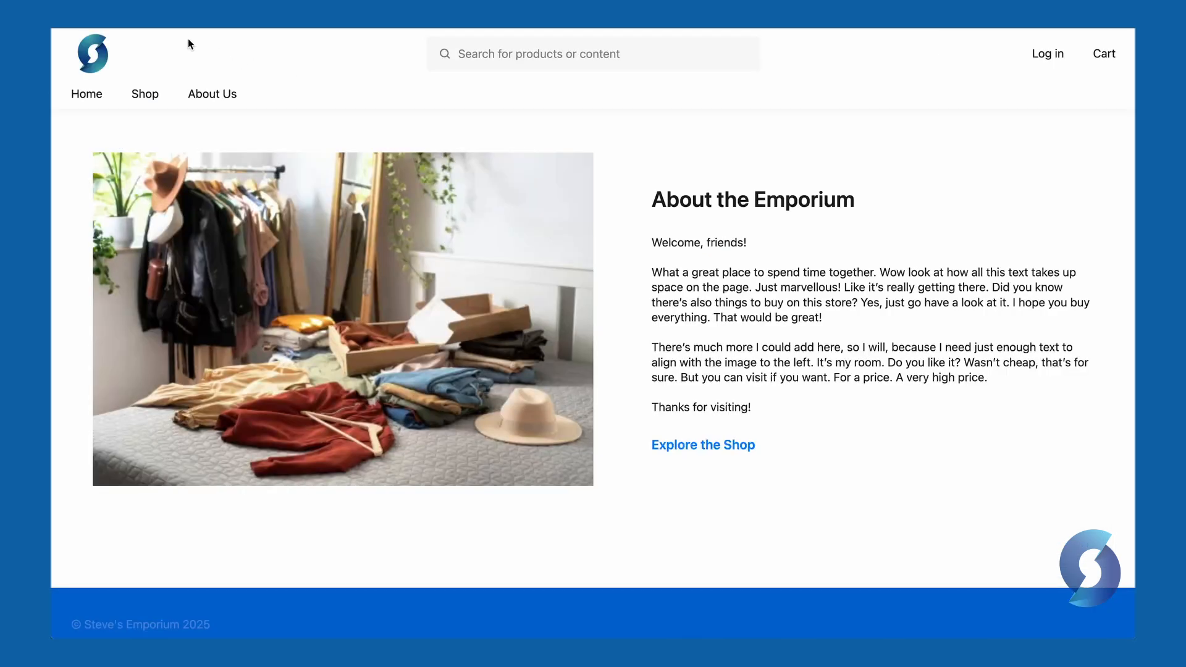
pyautogui.scroll(-3, 423, 238)
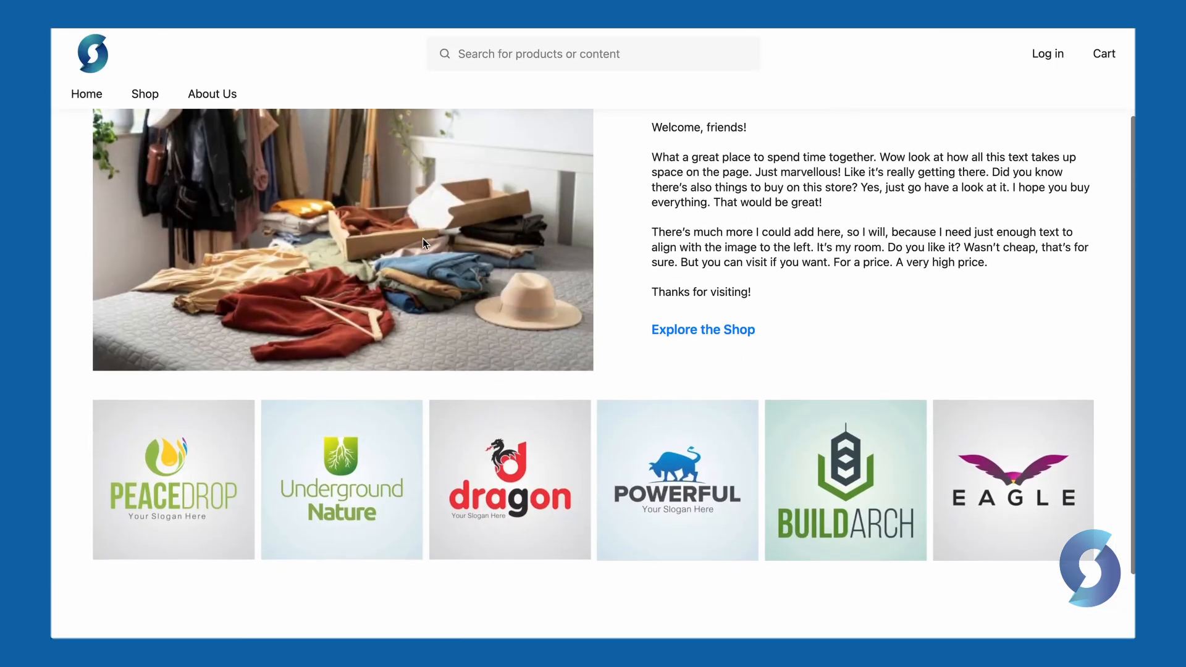
pyautogui.scroll(2, 424, 243)
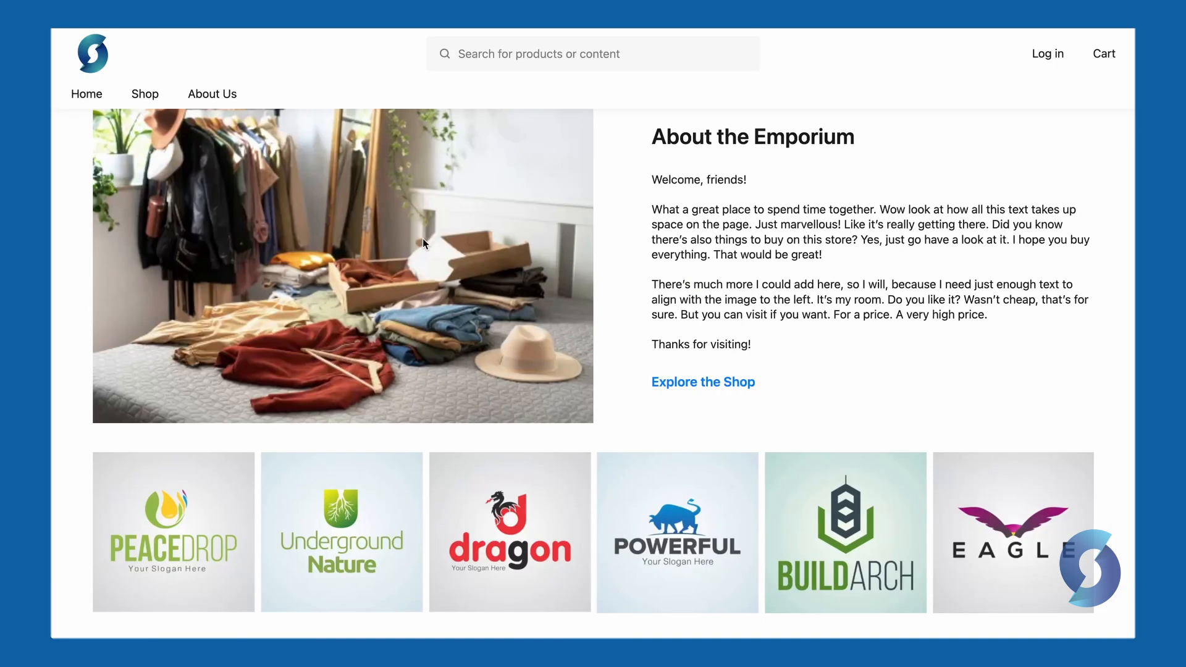